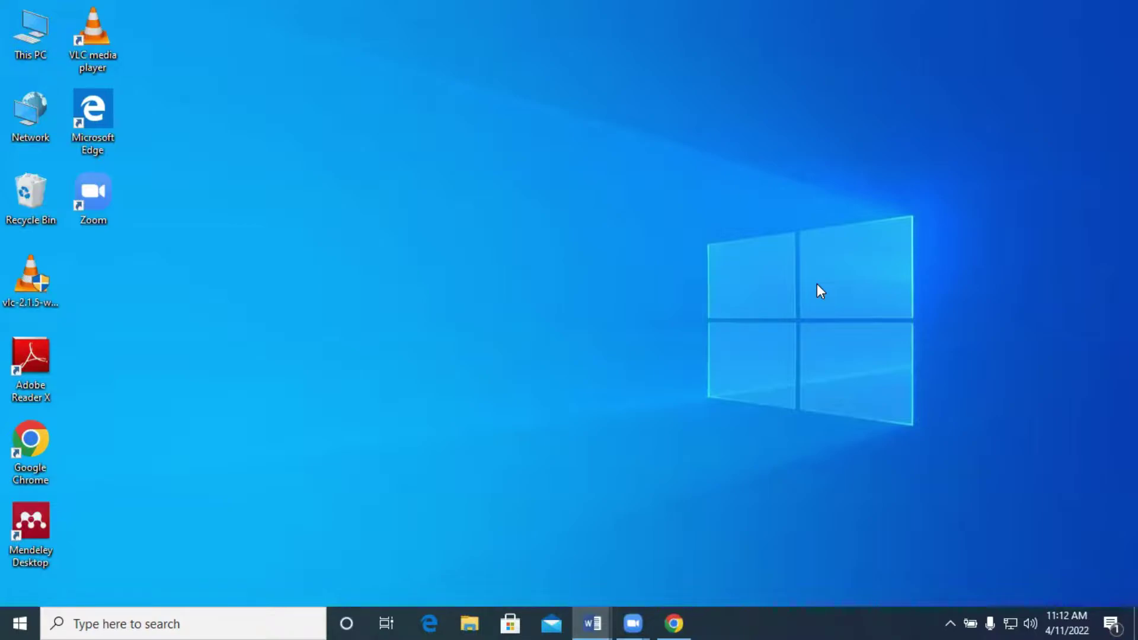
# Step: Bring the Document2 thesis window back up from Word's taskbar thumbnail
pyautogui.moveTo(592, 622)
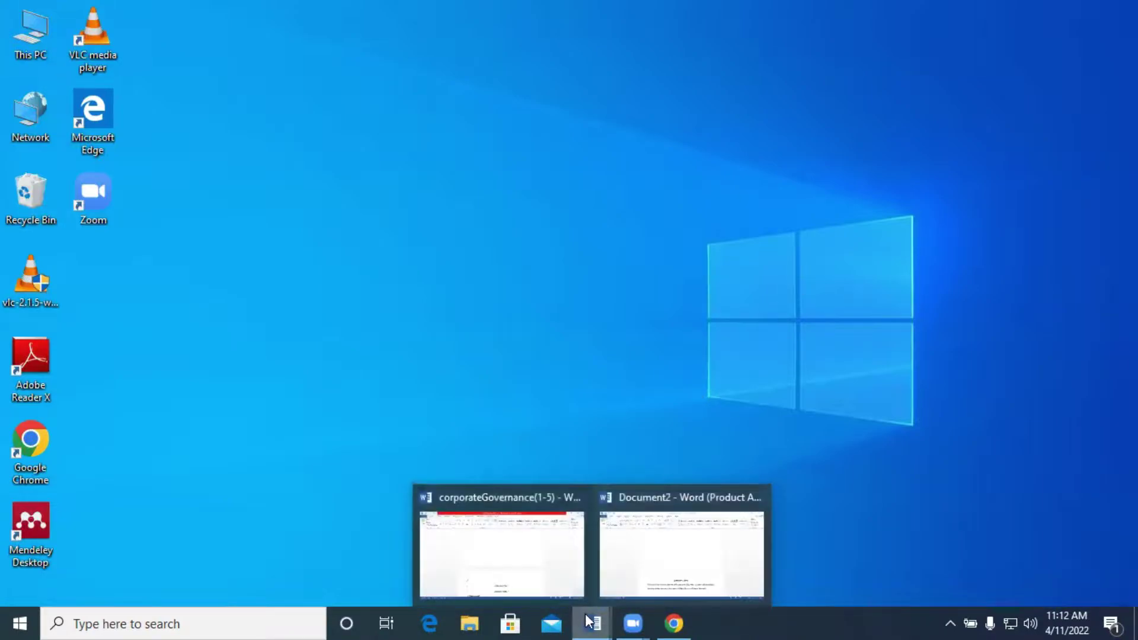
pyautogui.click(658, 561)
pyautogui.scroll(20, 685, 462)
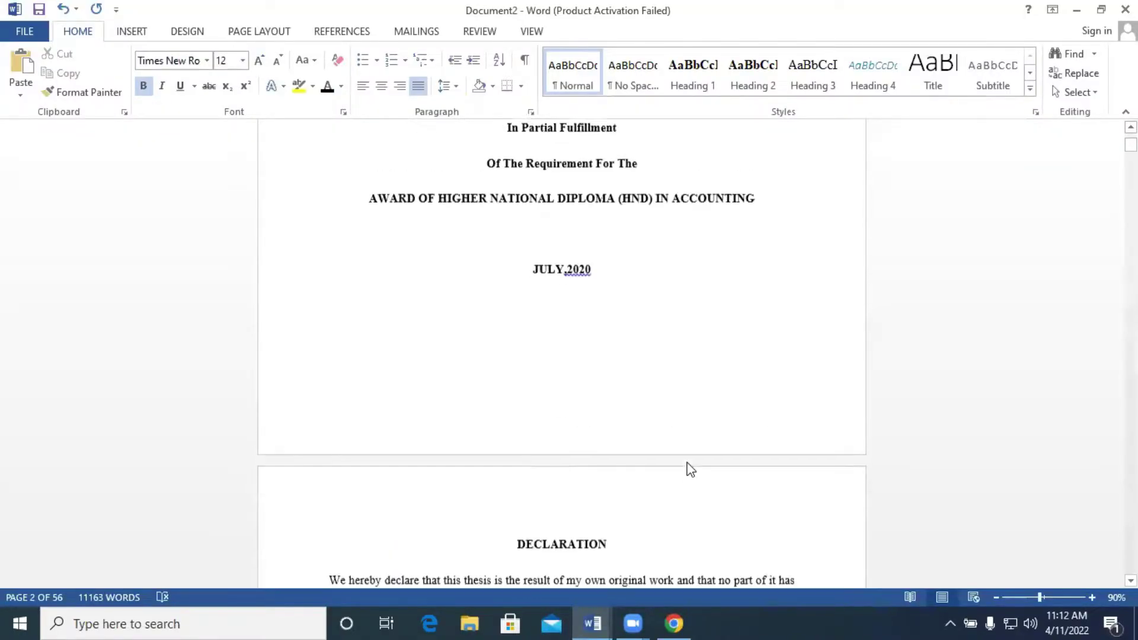
pyautogui.scroll(-10, 686, 462)
pyautogui.scroll(6, 686, 462)
pyautogui.scroll(-15, 602, 411)
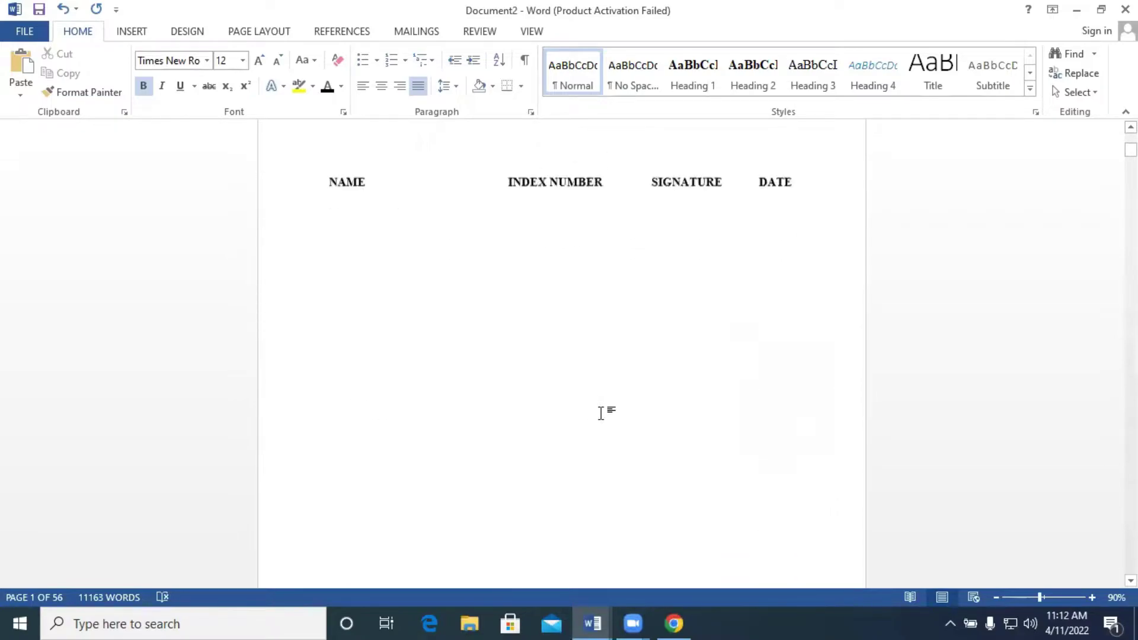
pyautogui.scroll(6, 604, 413)
pyautogui.scroll(-10, 589, 297)
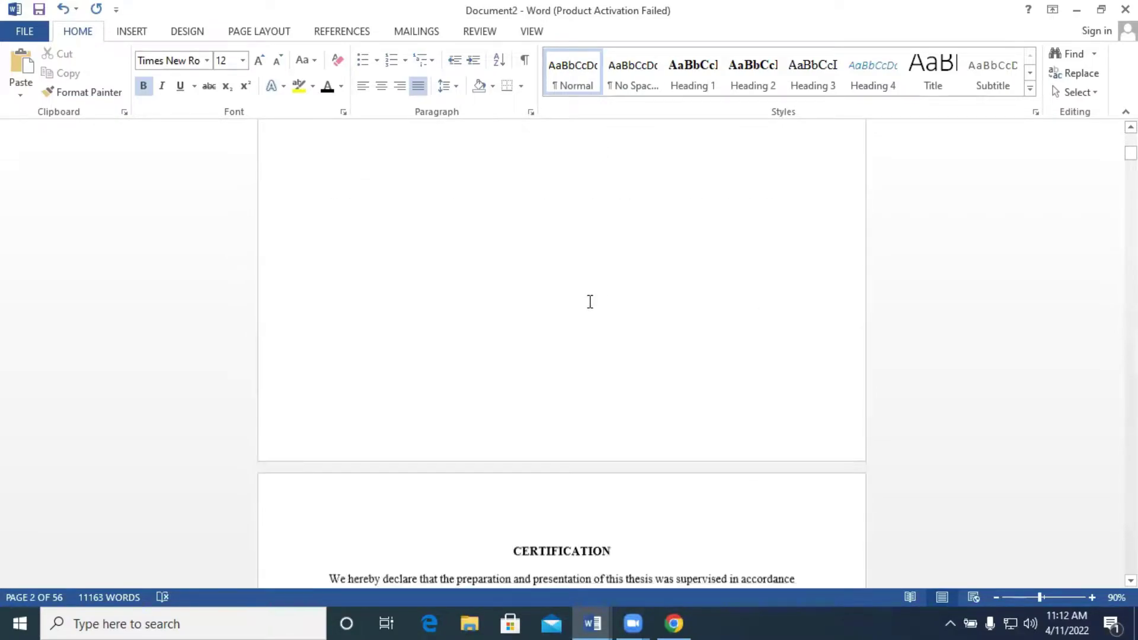
pyautogui.scroll(-20, 590, 302)
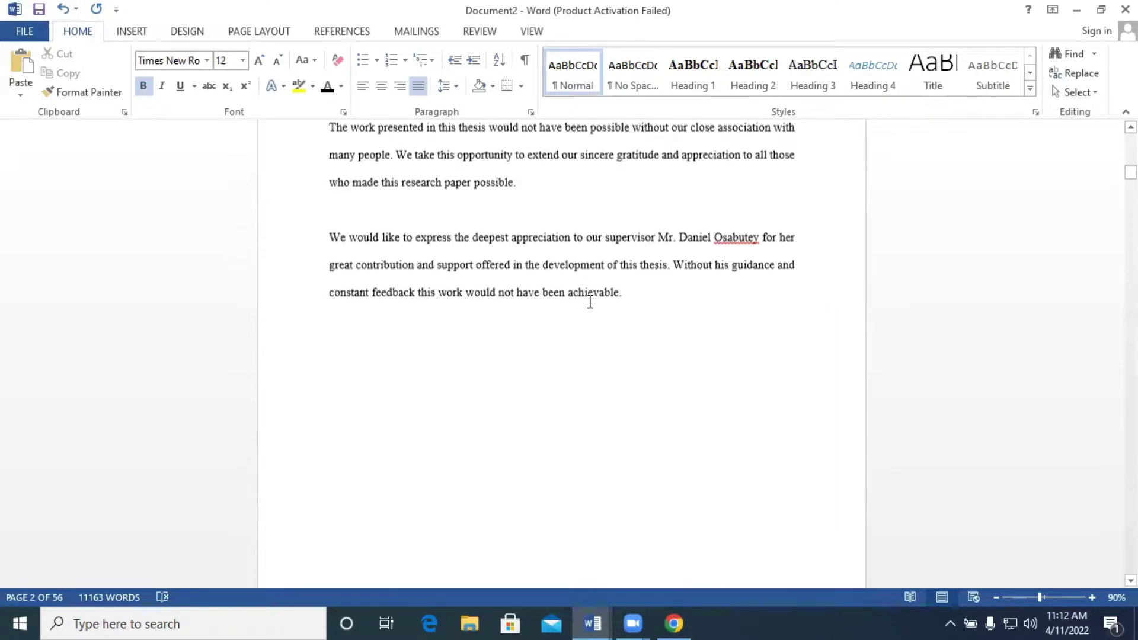
pyautogui.scroll(1, 590, 302)
pyautogui.scroll(-20, 590, 302)
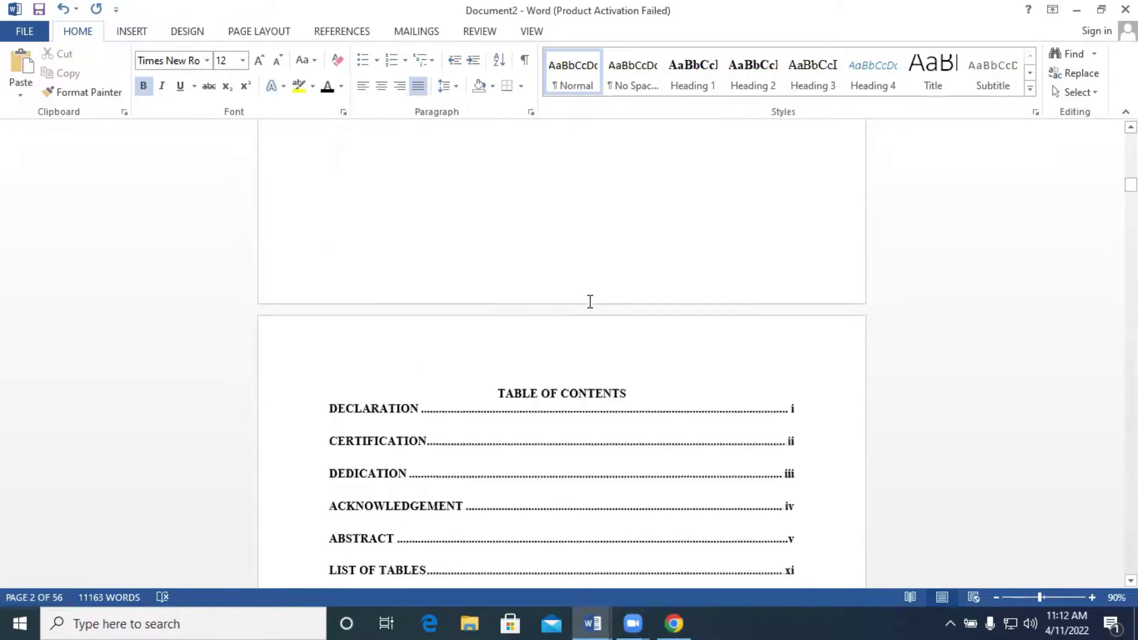
pyautogui.scroll(-20, 590, 302)
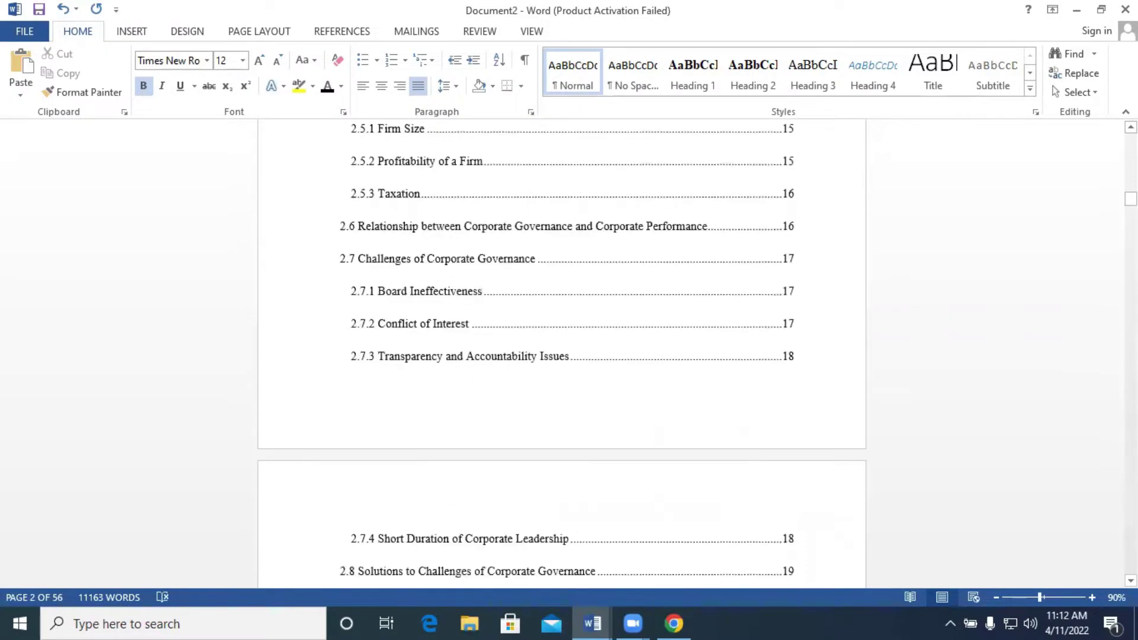
pyautogui.scroll(-20, 965, 347)
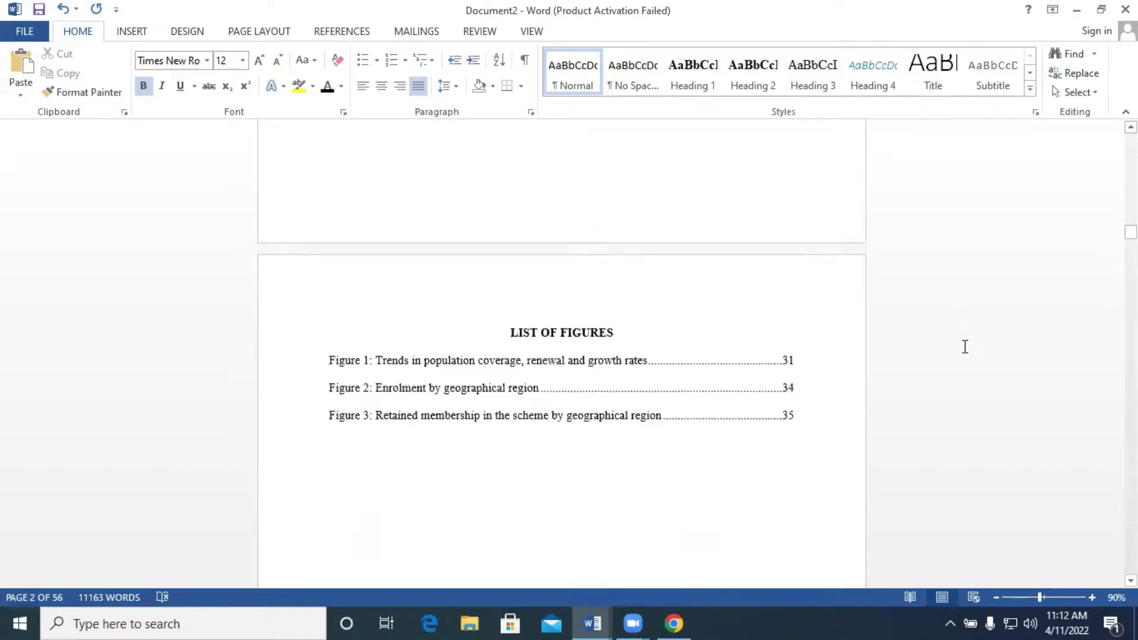
pyautogui.scroll(-8, 965, 347)
pyautogui.scroll(3, 679, 278)
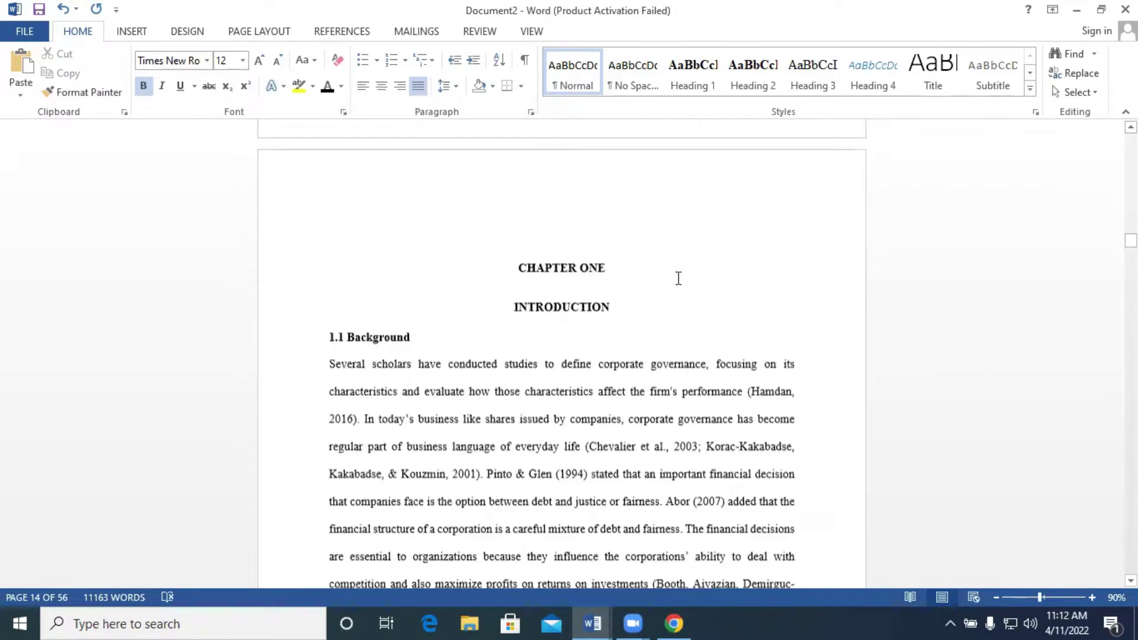
pyautogui.scroll(-5, 678, 278)
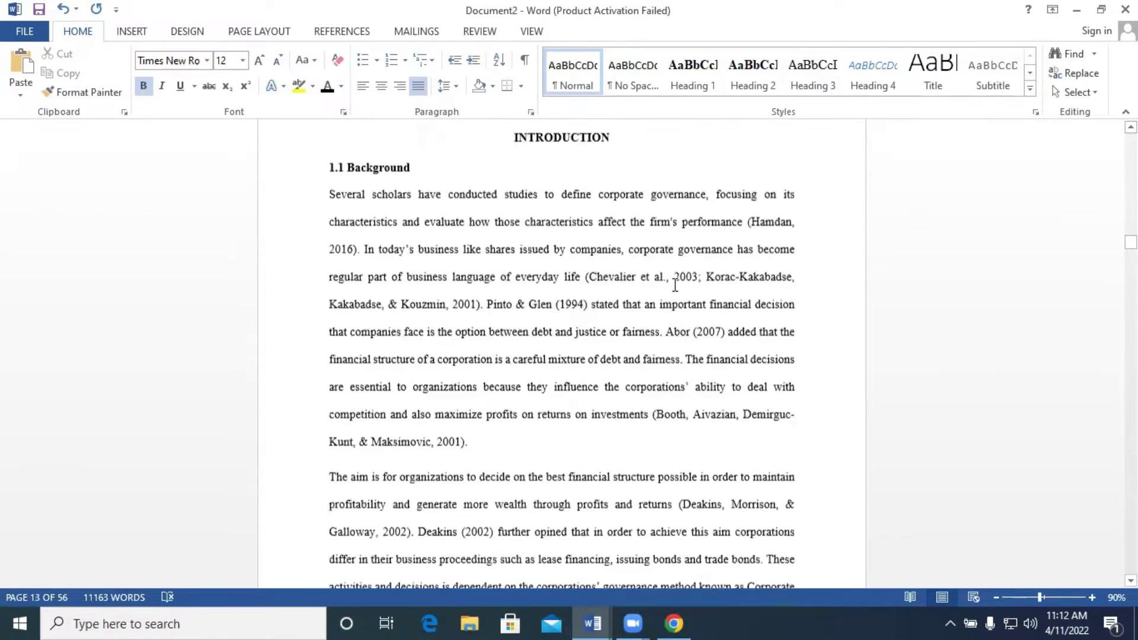
pyautogui.scroll(5, 675, 282)
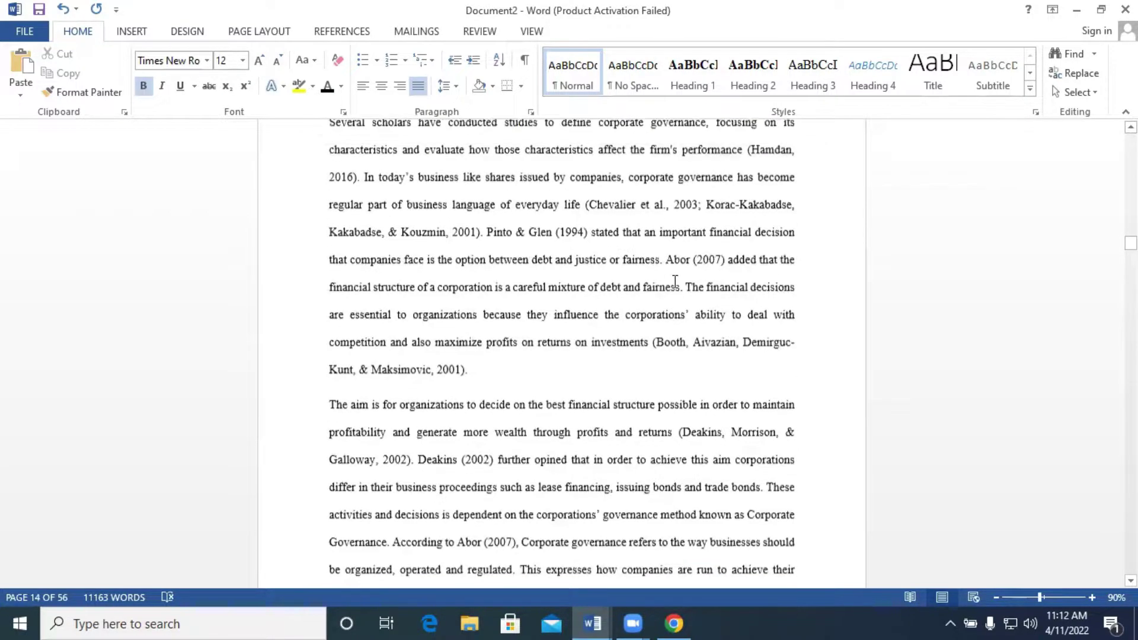
pyautogui.scroll(4, 676, 279)
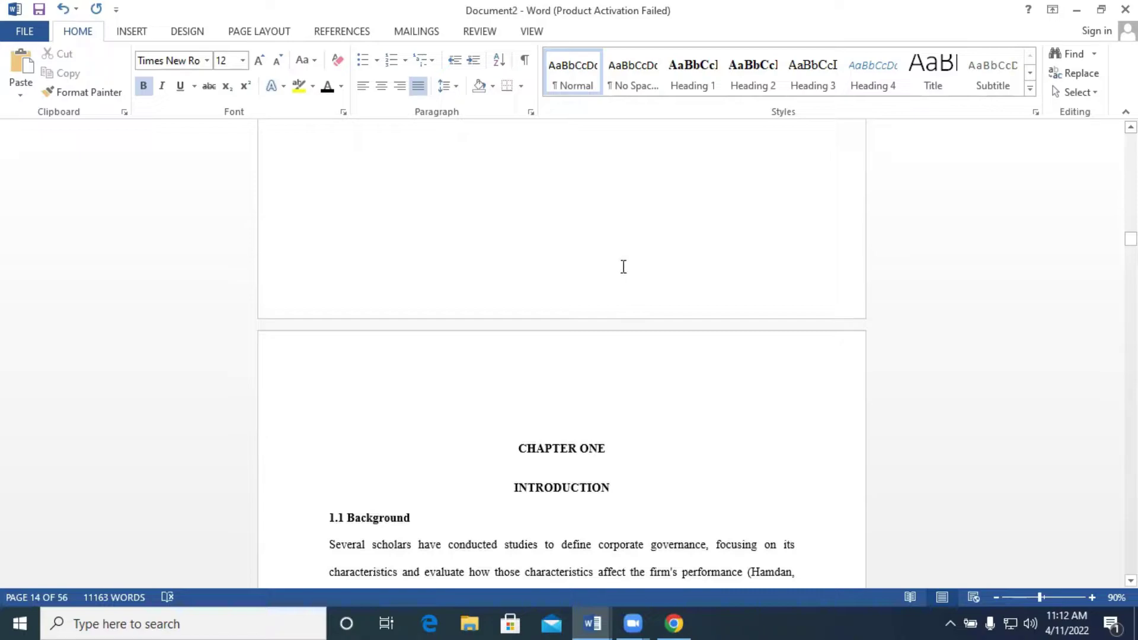
pyautogui.scroll(-3, 632, 320)
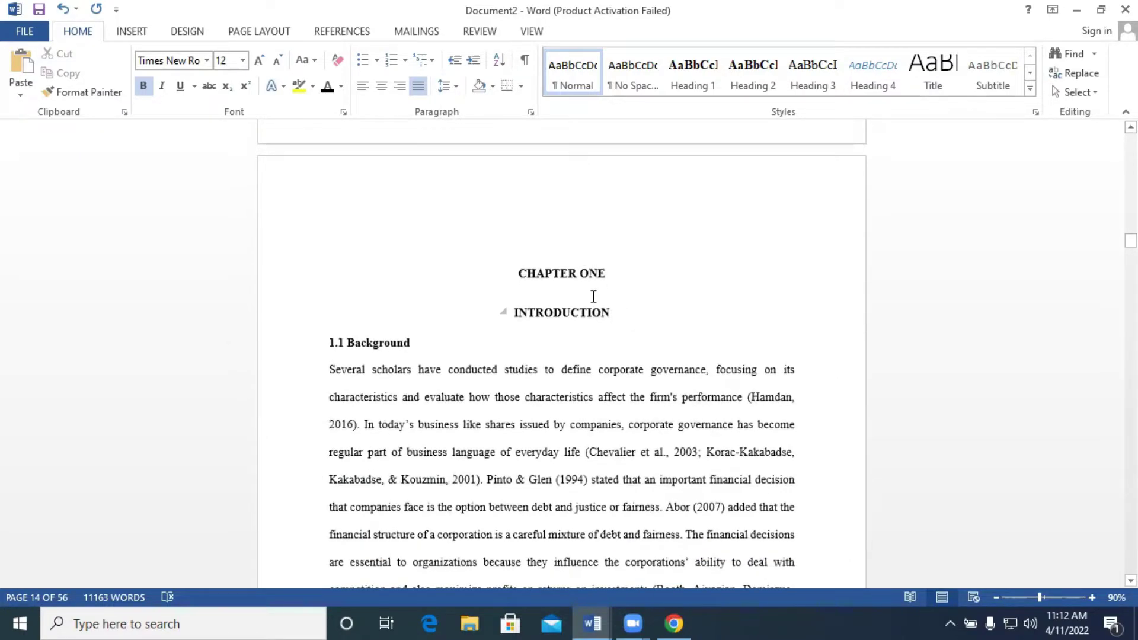
pyautogui.scroll(5, 605, 315)
pyautogui.scroll(-4, 605, 315)
pyautogui.scroll(-4, 604, 314)
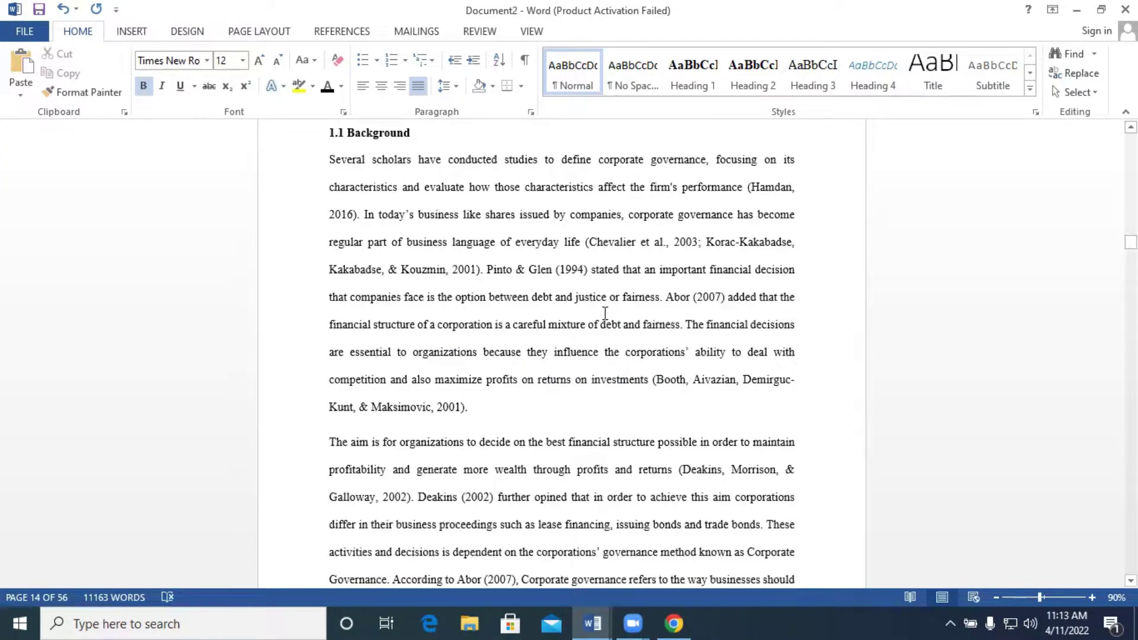
pyautogui.scroll(-5, 604, 312)
pyautogui.scroll(9, 605, 313)
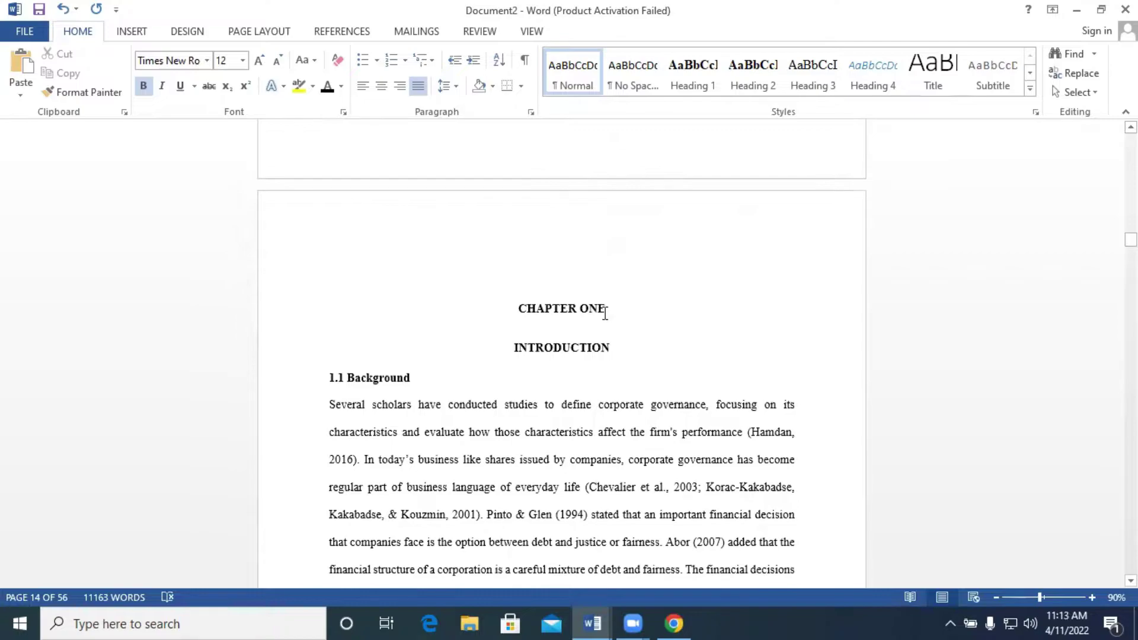
pyautogui.scroll(11, 605, 314)
pyautogui.scroll(17, 606, 326)
pyautogui.scroll(18, 606, 327)
pyautogui.scroll(20, 1054, 165)
pyautogui.scroll(1, 1054, 165)
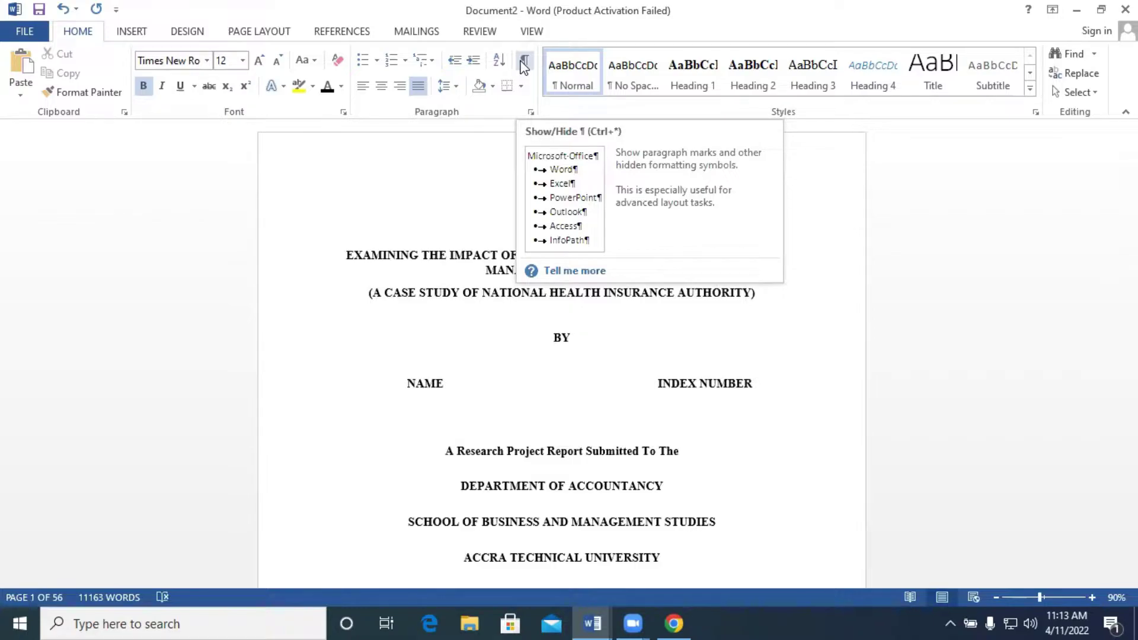
# Step: Check the Page Layout break options without inserting one, then turn on Show/Hide ¶ formatting marks
pyautogui.click(144, 34)
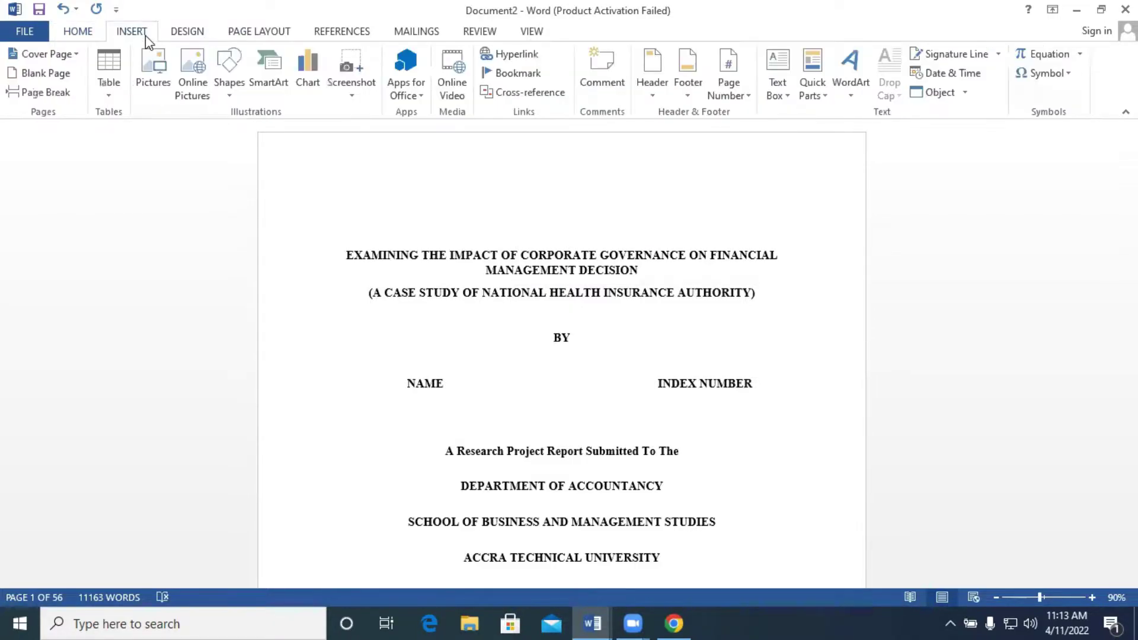
pyautogui.click(249, 33)
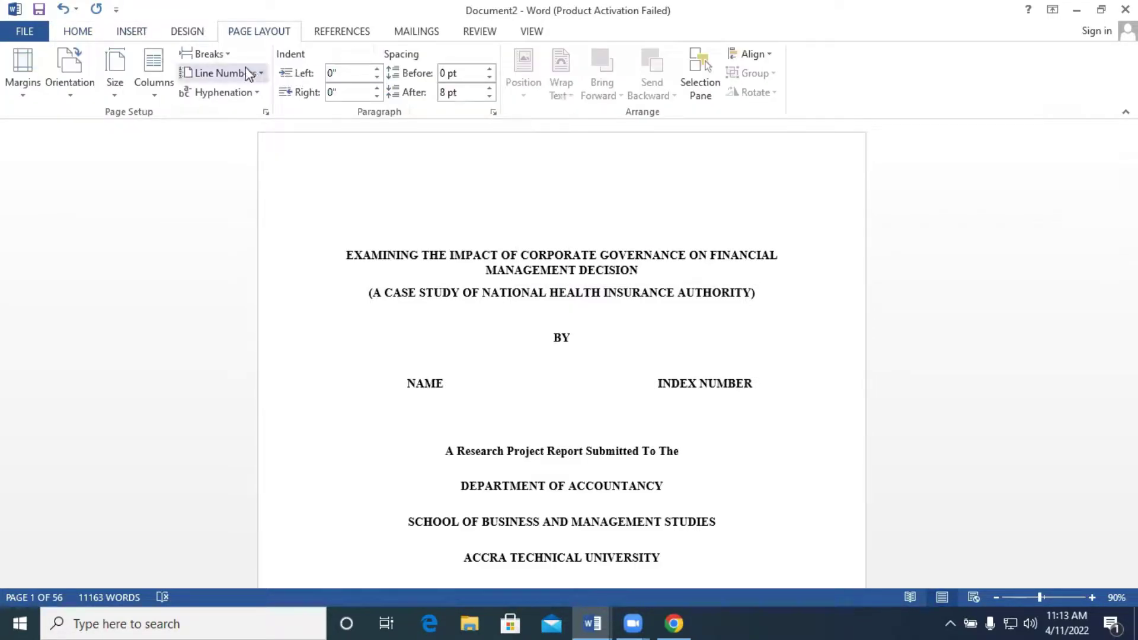
pyautogui.click(231, 54)
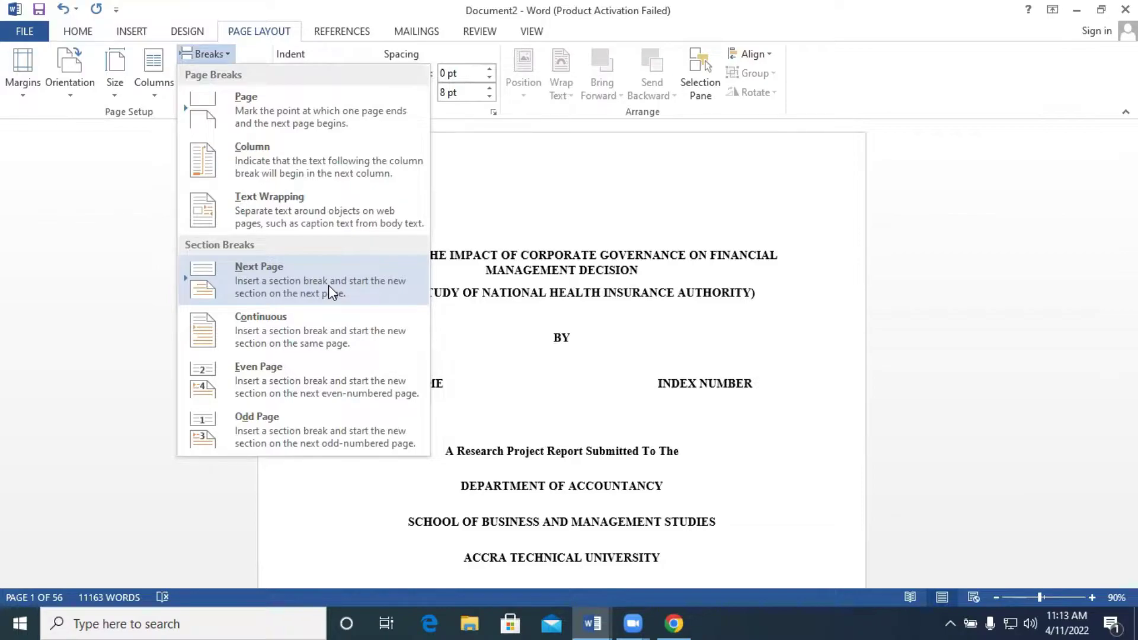
pyautogui.click(612, 298)
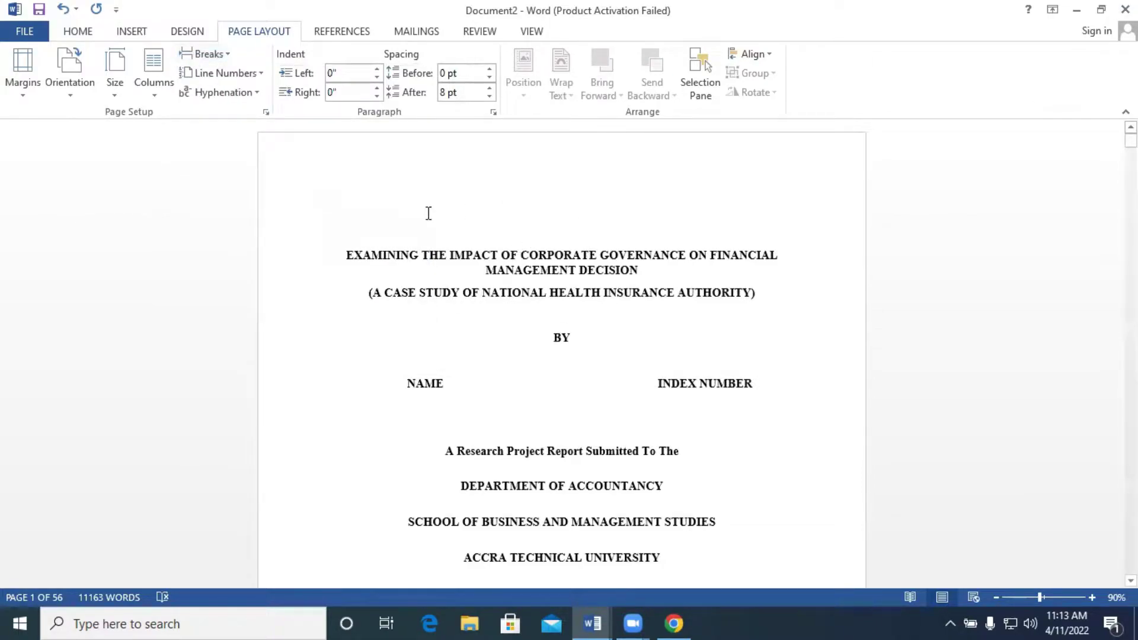
pyautogui.click(81, 32)
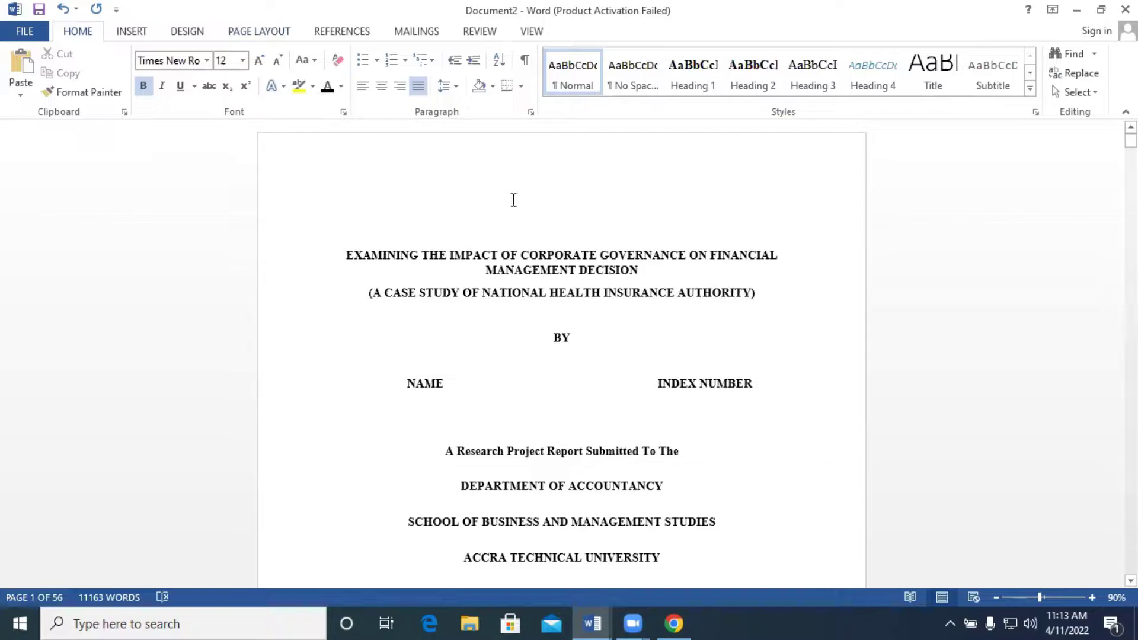
pyautogui.click(525, 66)
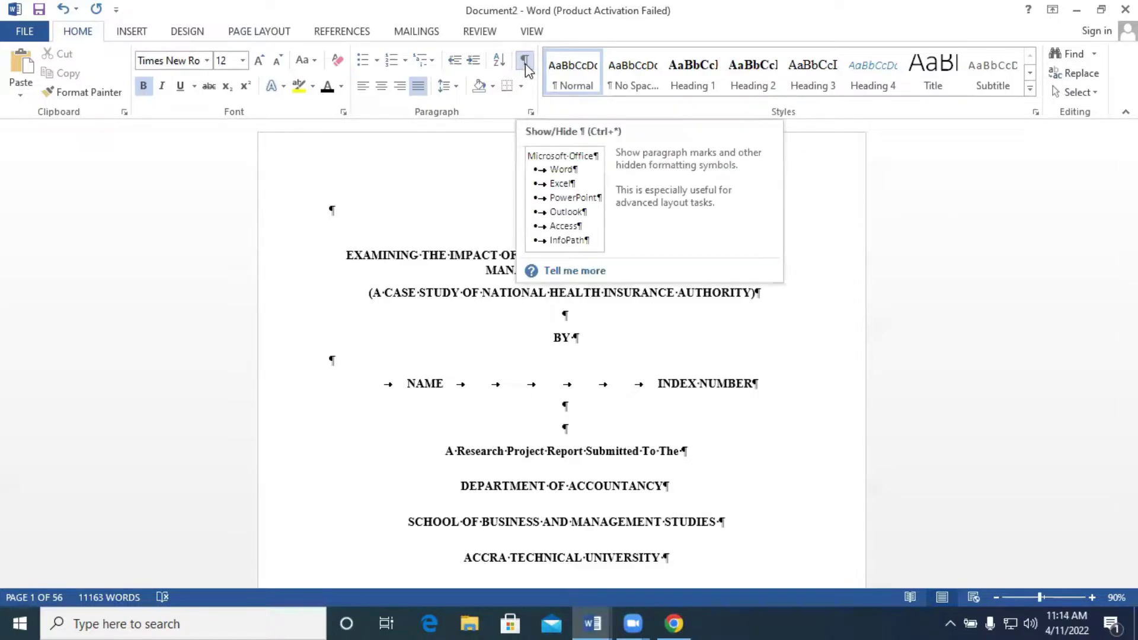
pyautogui.click(640, 452)
pyautogui.scroll(-10, 640, 452)
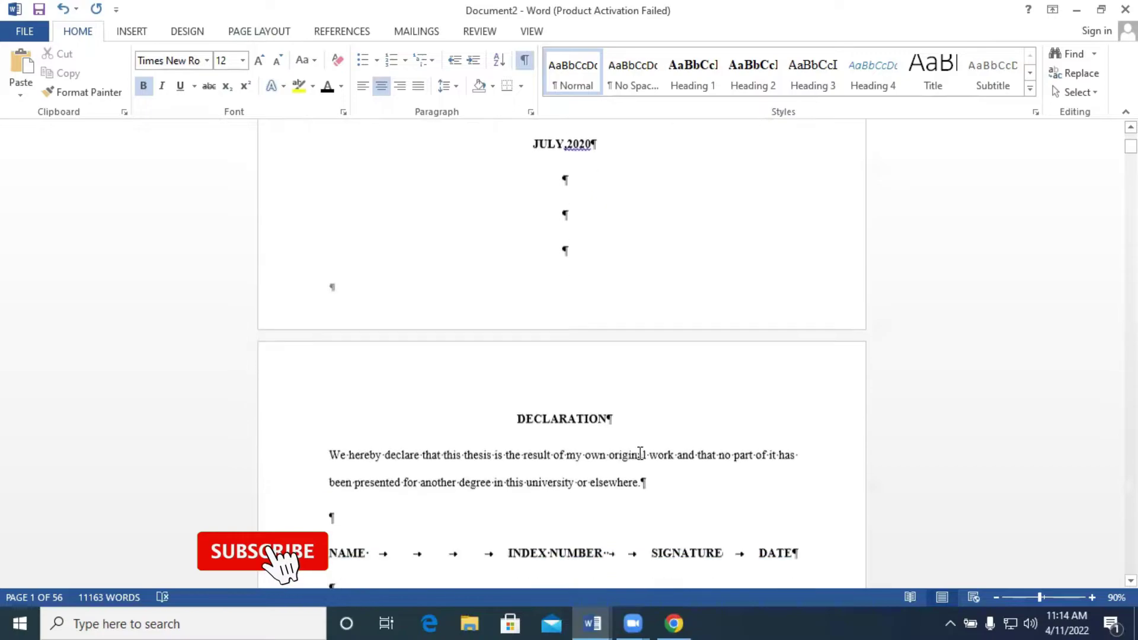
pyautogui.scroll(-20, 640, 452)
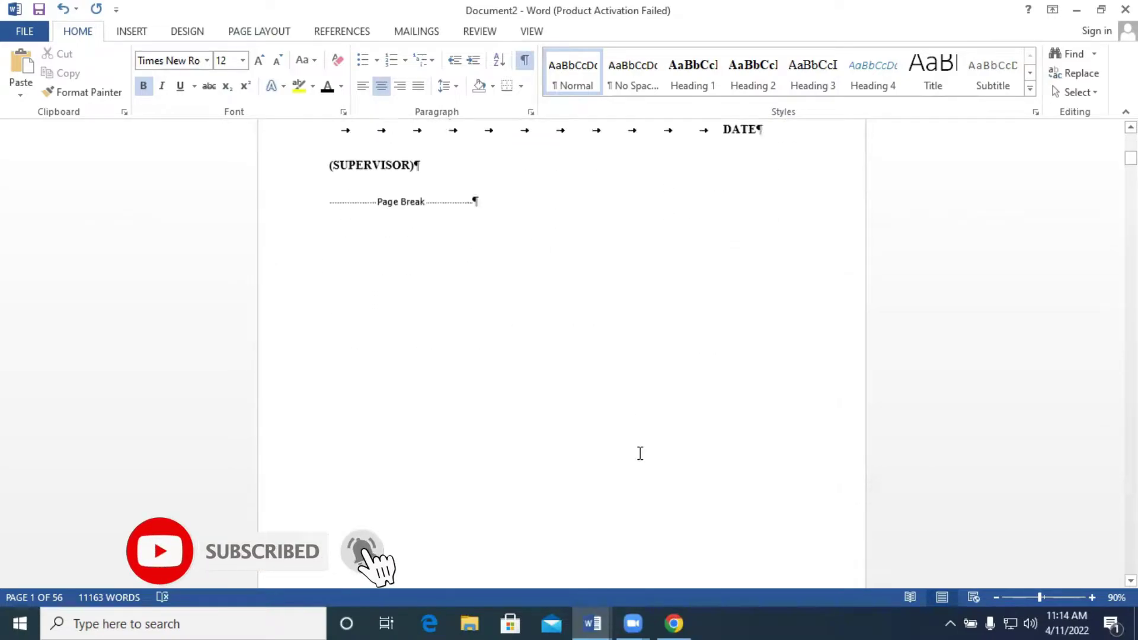
pyautogui.scroll(20, 641, 453)
pyautogui.scroll(14, 640, 453)
pyautogui.scroll(-7, 640, 457)
pyautogui.scroll(2, 638, 460)
pyautogui.click(638, 460)
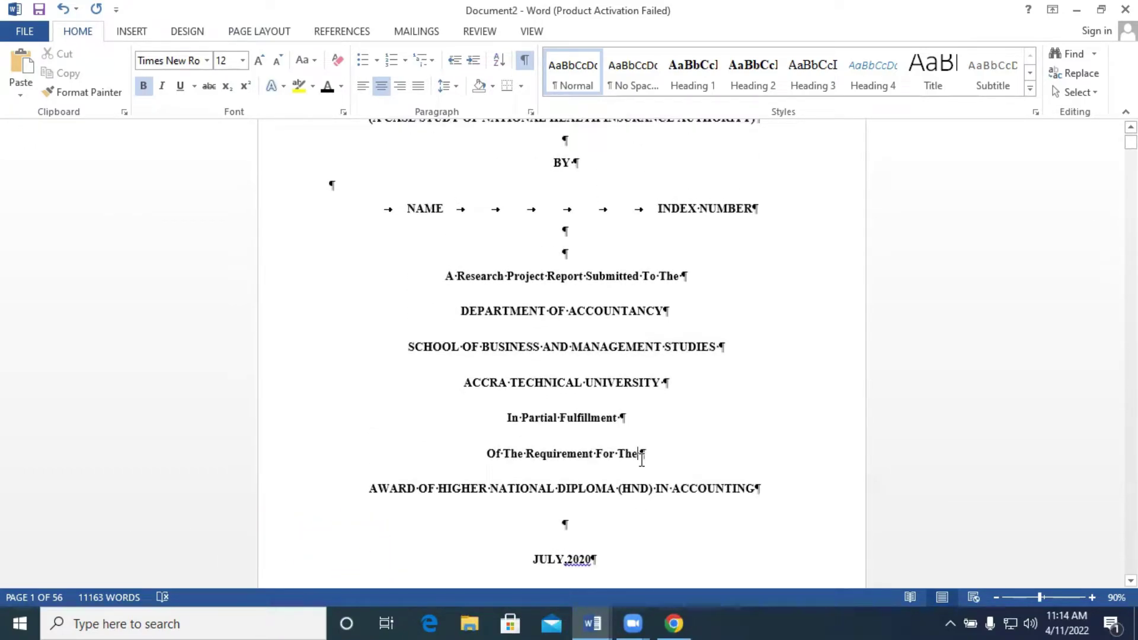
pyautogui.scroll(-7, 641, 459)
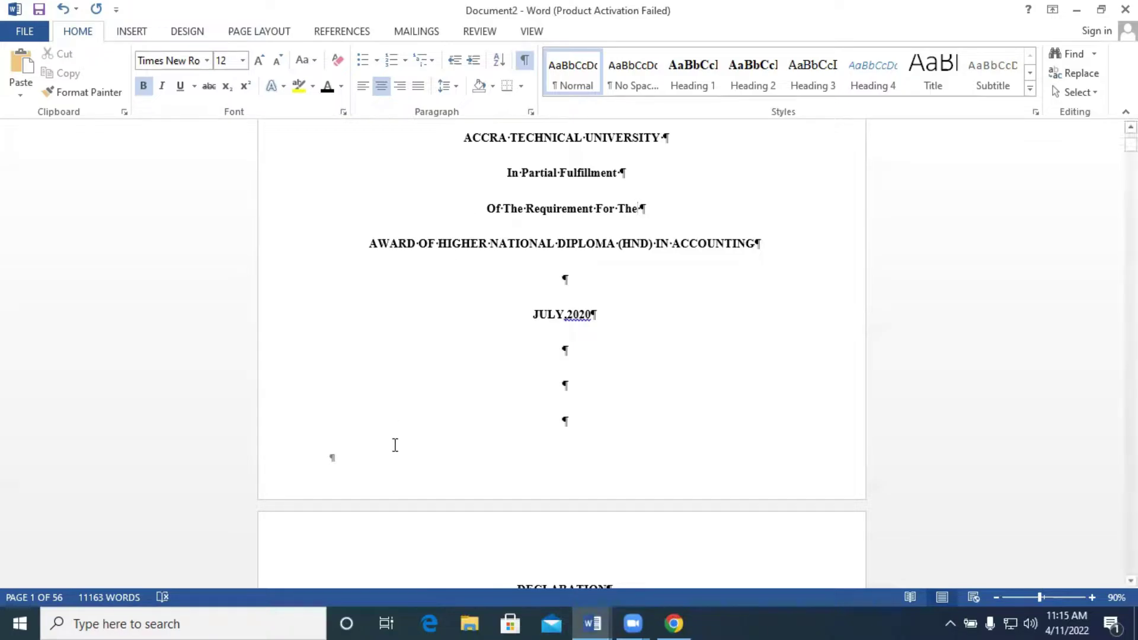
# Step: Scroll down to where Chapter One starts on page 14, then return to the cover page
pyautogui.scroll(-5, 495, 441)
pyautogui.scroll(-20, 1086, 302)
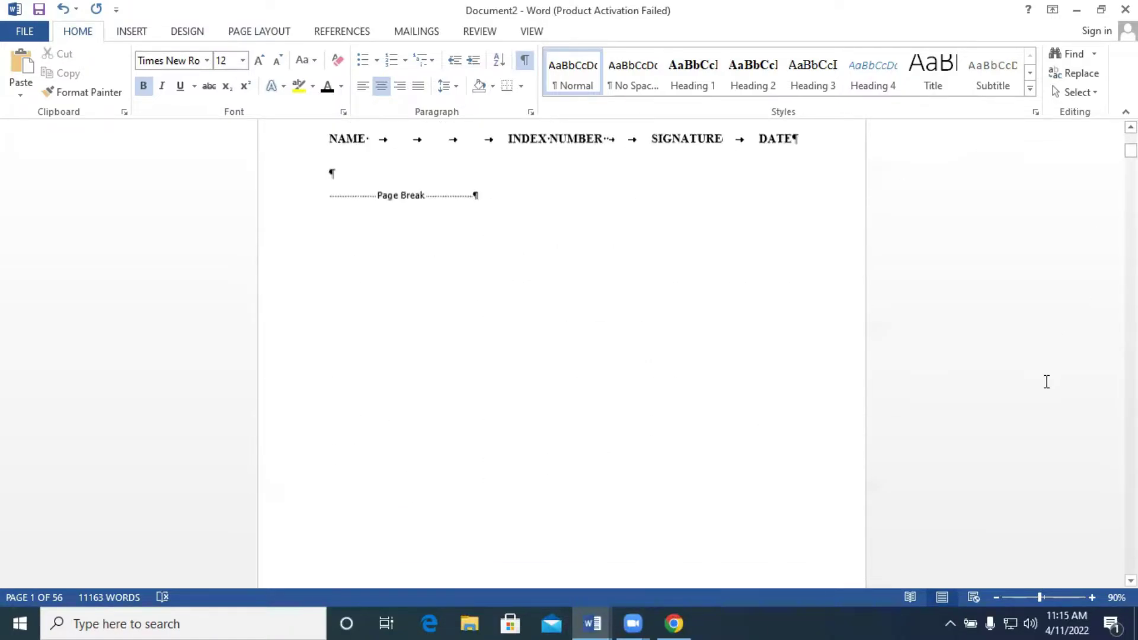
pyautogui.scroll(-15, 562, 356)
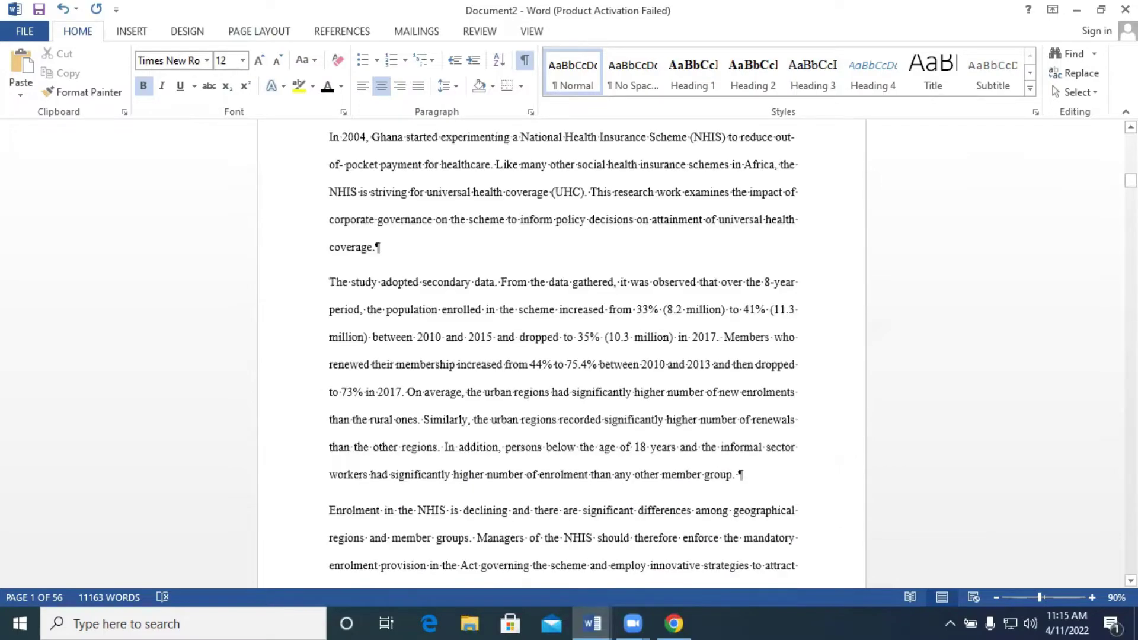
pyautogui.scroll(-20, 830, 401)
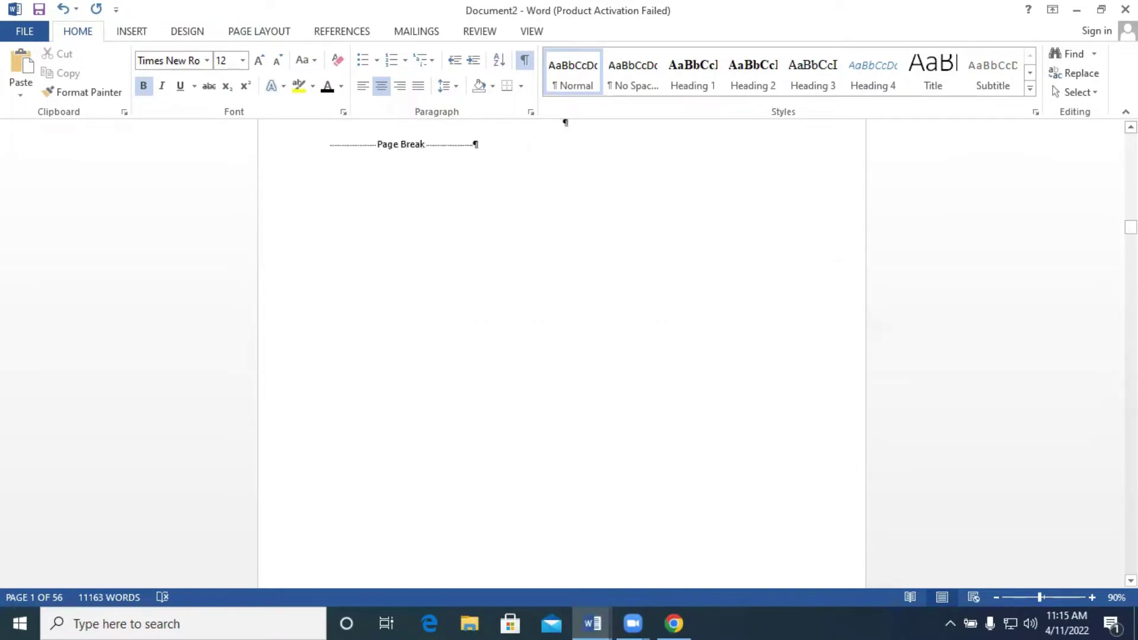
pyautogui.scroll(-6, 829, 399)
pyautogui.scroll(9, 828, 398)
pyautogui.click(637, 396)
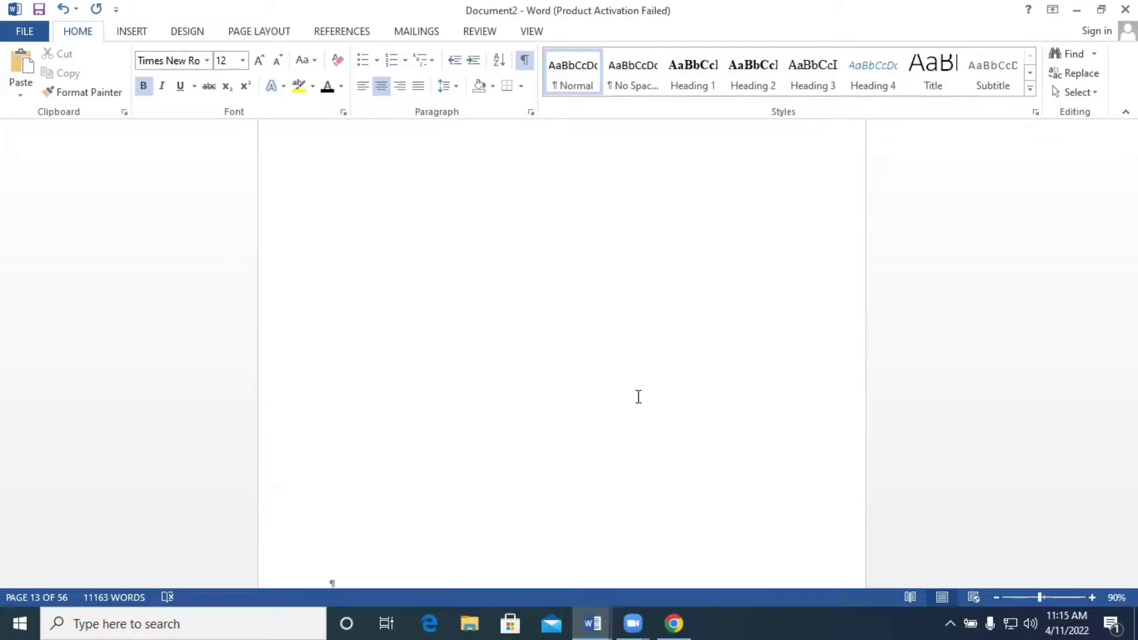
pyautogui.scroll(-8, 639, 396)
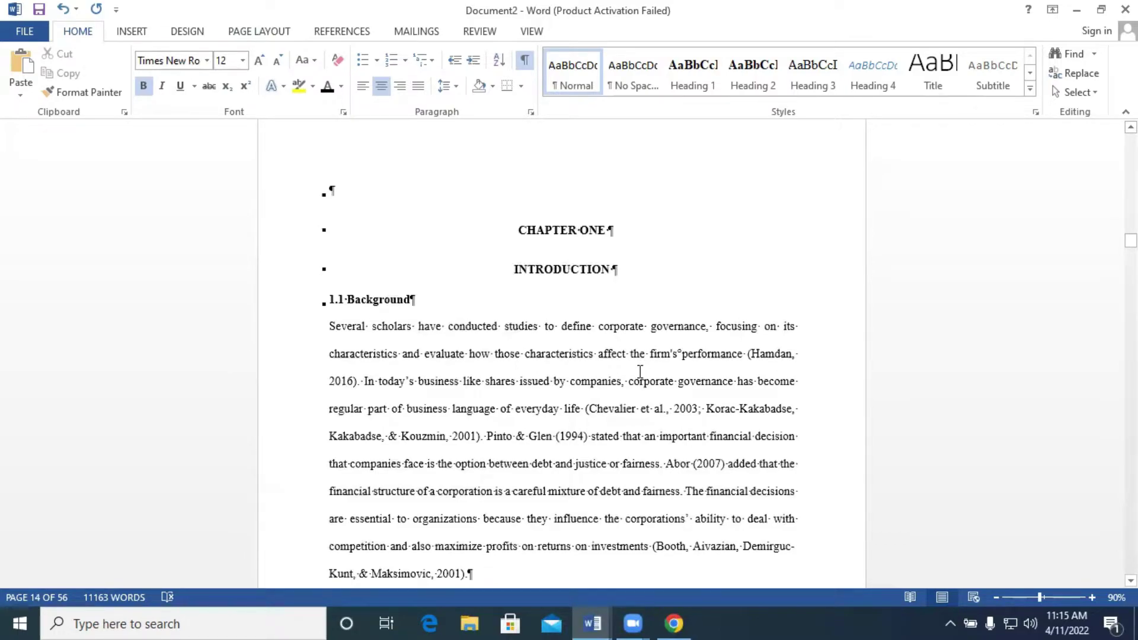
pyautogui.moveTo(1131, 240); pyautogui.dragTo(1130, 136)
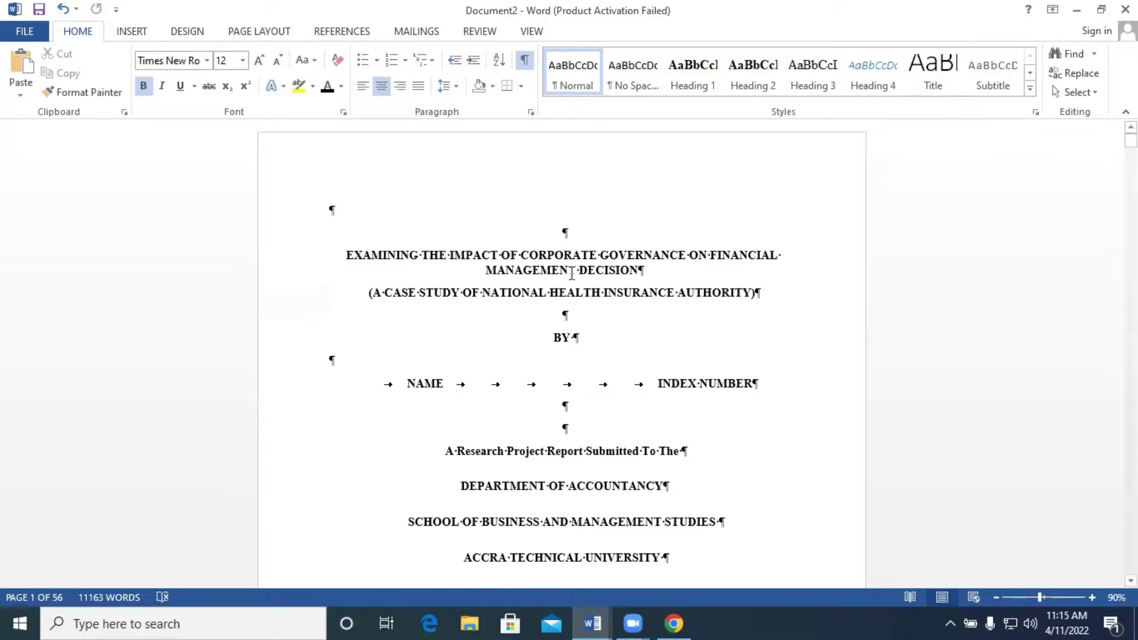
# Step: Bring JULY 2020 at the end of the cover page into view and show the Insert commands
pyautogui.click(265, 34)
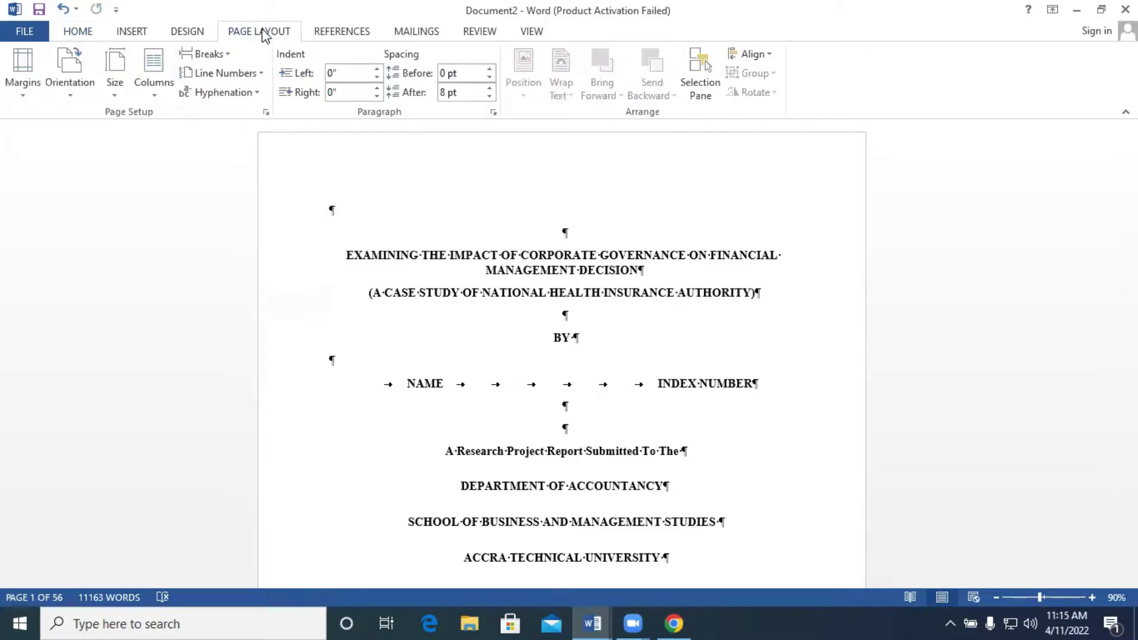
pyautogui.scroll(-5, 617, 482)
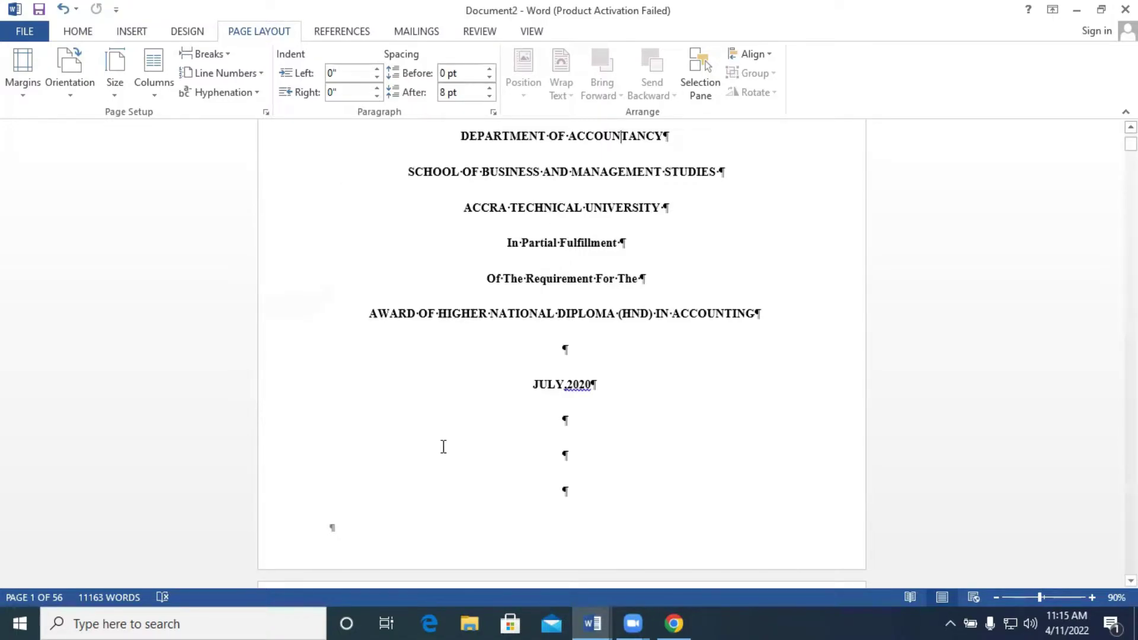
pyautogui.click(90, 34)
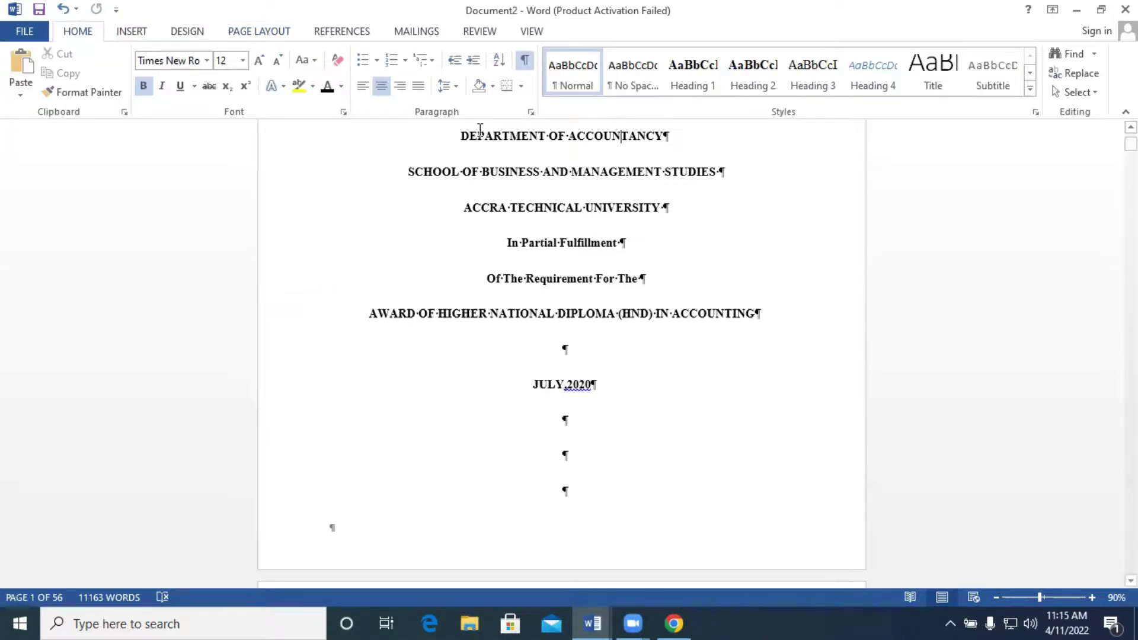
pyautogui.click(132, 33)
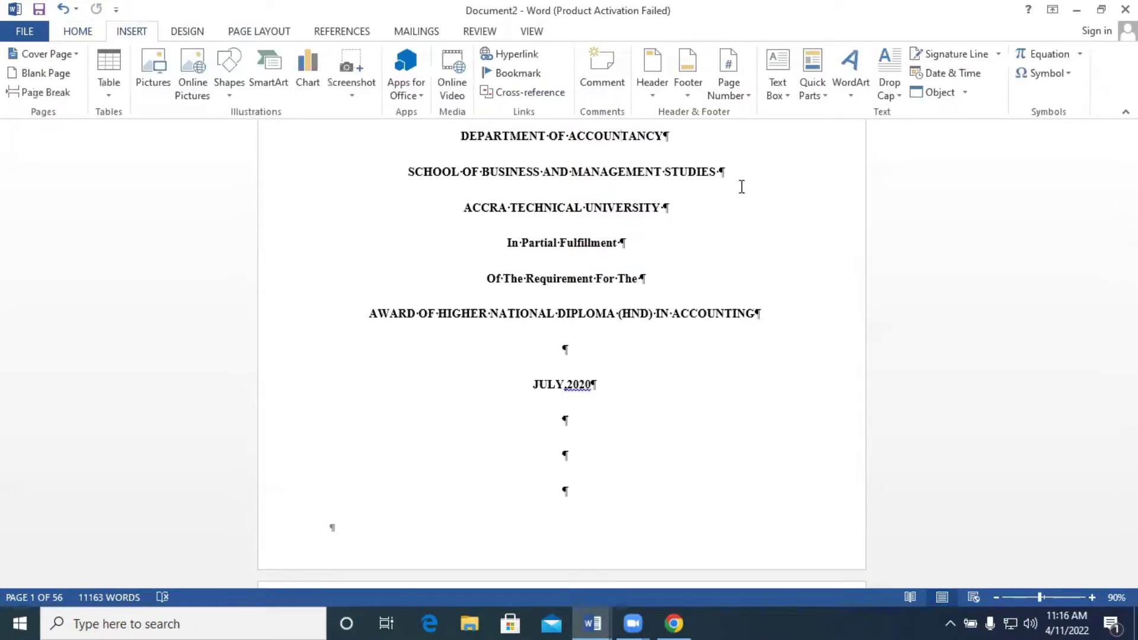
# Step: Add a Plain Number 2 page number centred at the bottom of every page, then close the footer
pyautogui.click(751, 99)
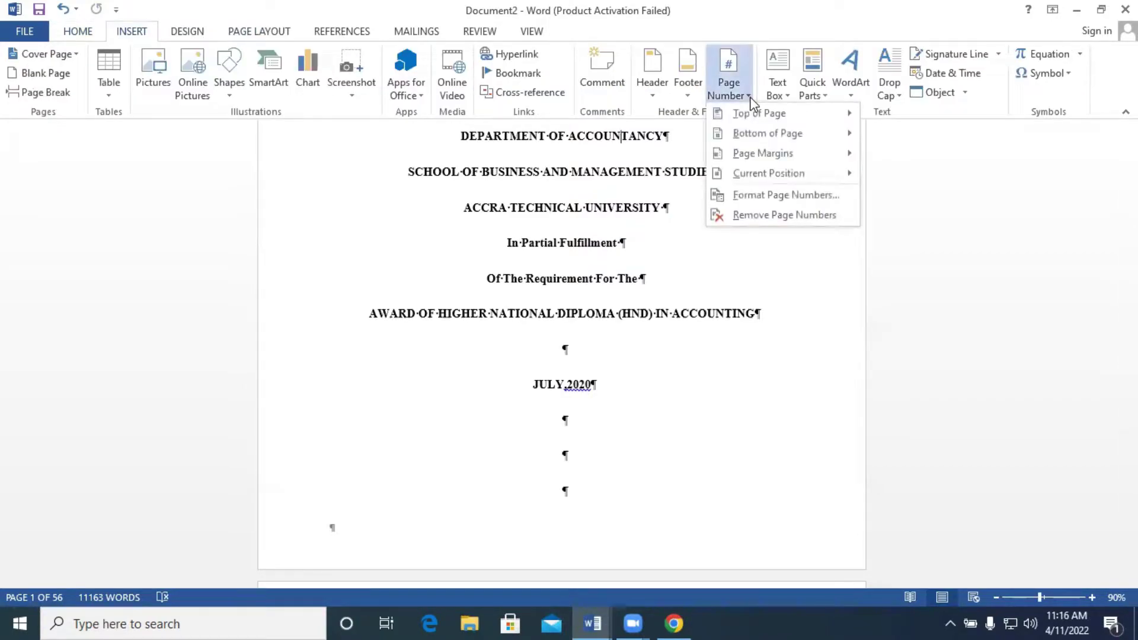
pyautogui.moveTo(756, 134)
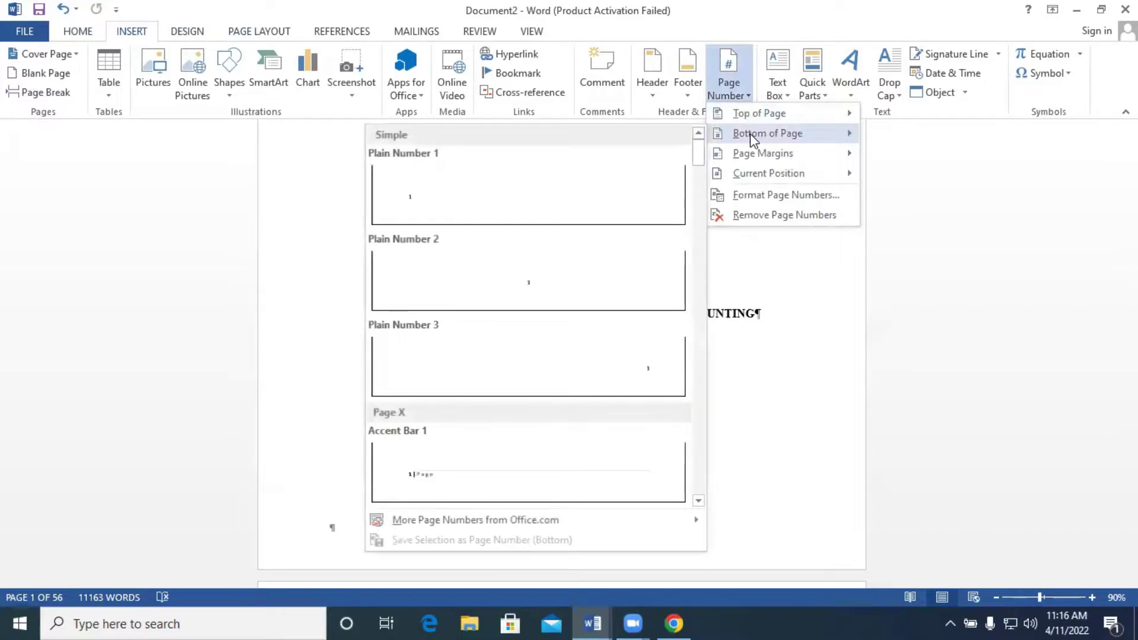
pyautogui.click(565, 278)
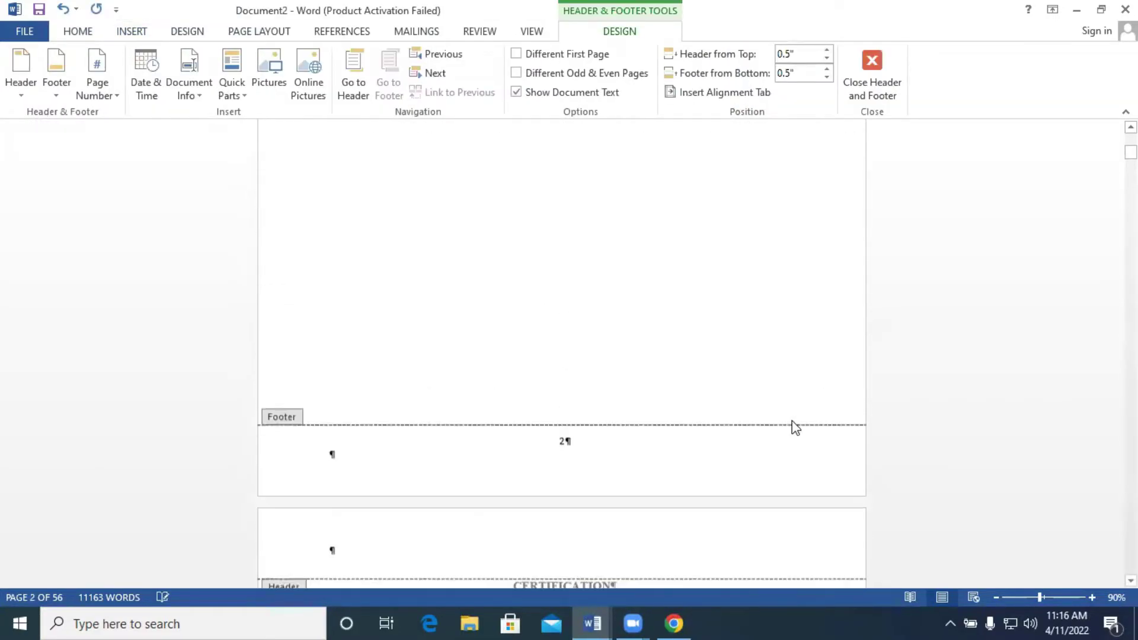
pyautogui.scroll(4, 640, 419)
pyautogui.scroll(-5, 595, 450)
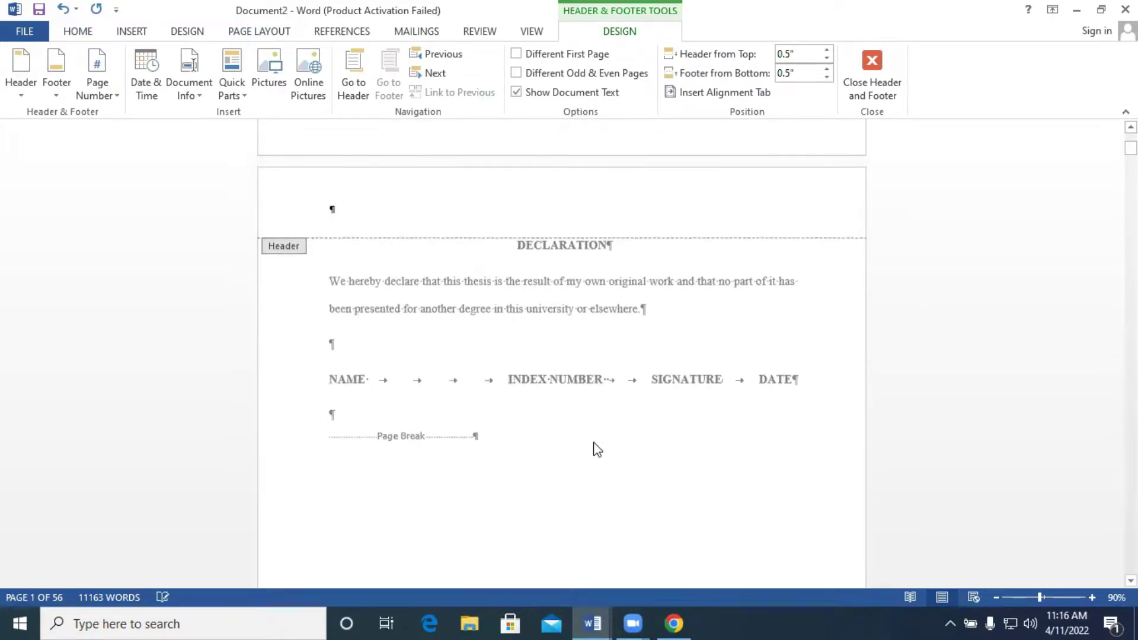
pyautogui.moveTo(1130, 148)
pyautogui.mouseDown()
pyautogui.moveTo(1131, 564)
pyautogui.moveTo(1131, 141)
pyautogui.mouseUp()
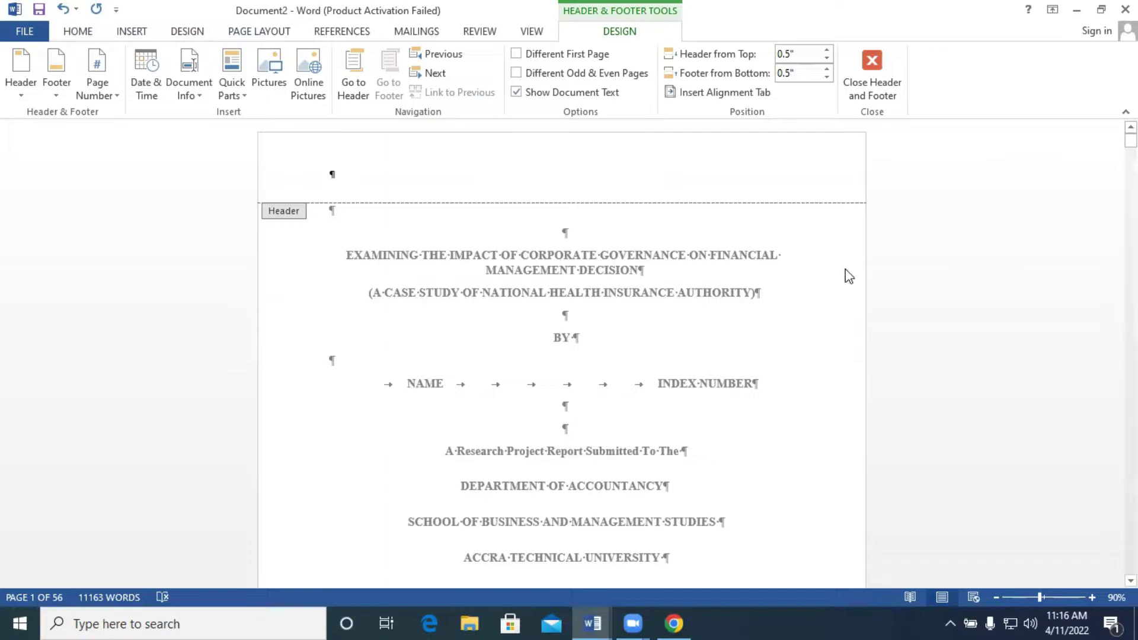
pyautogui.click(872, 84)
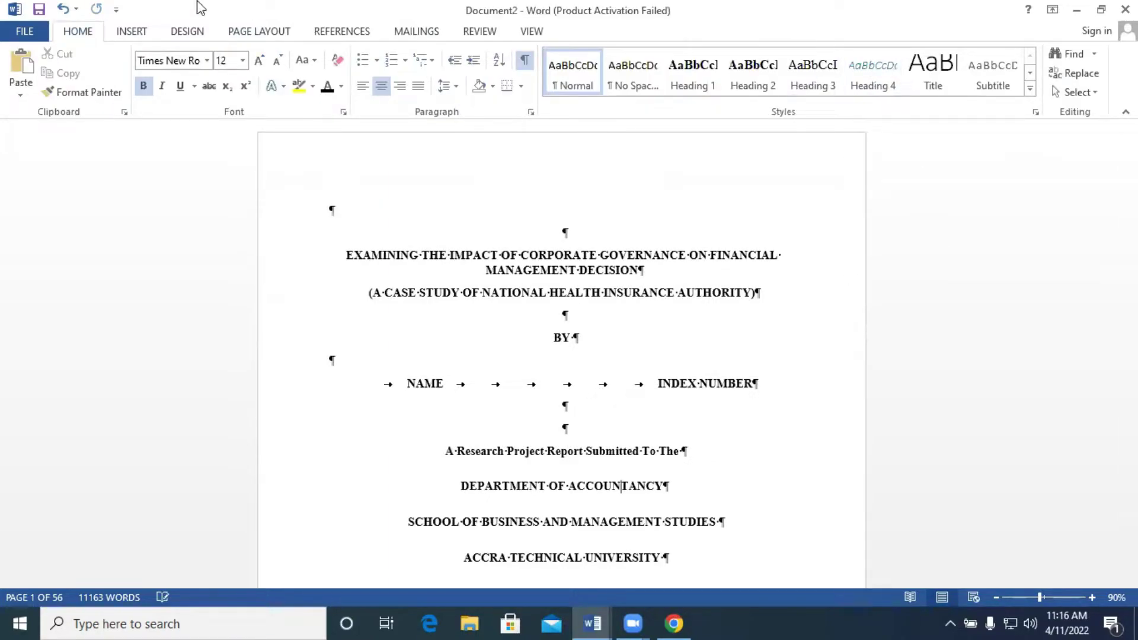
# Step: Insert a Next Page section break after JULY 2020 on the cover page
pyautogui.click(259, 31)
pyautogui.scroll(-10, 617, 425)
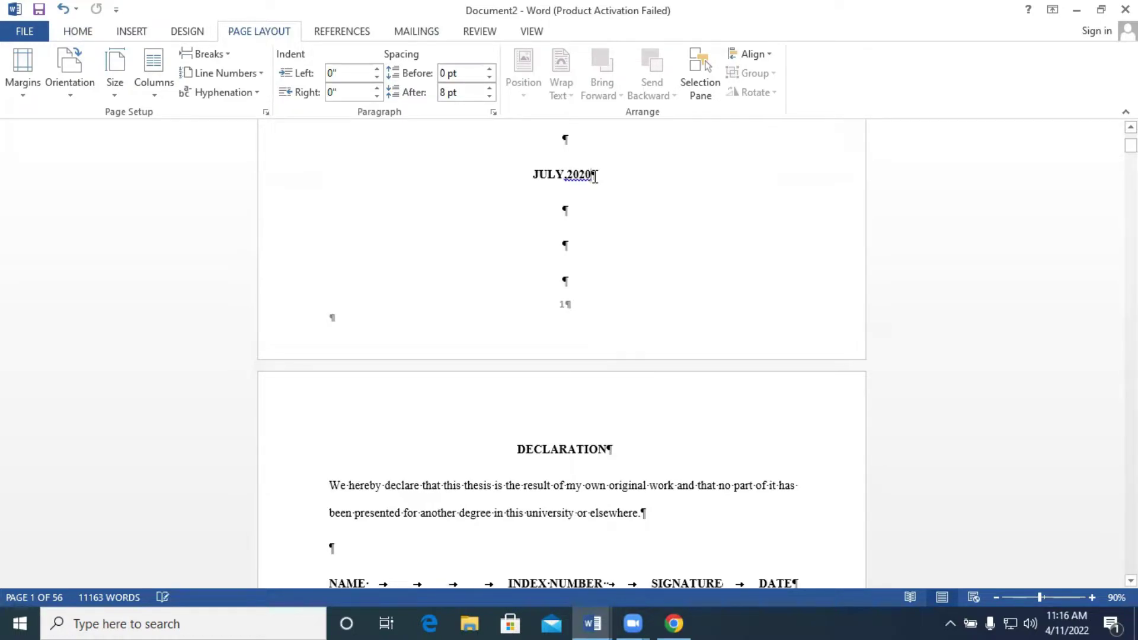
pyautogui.click(233, 58)
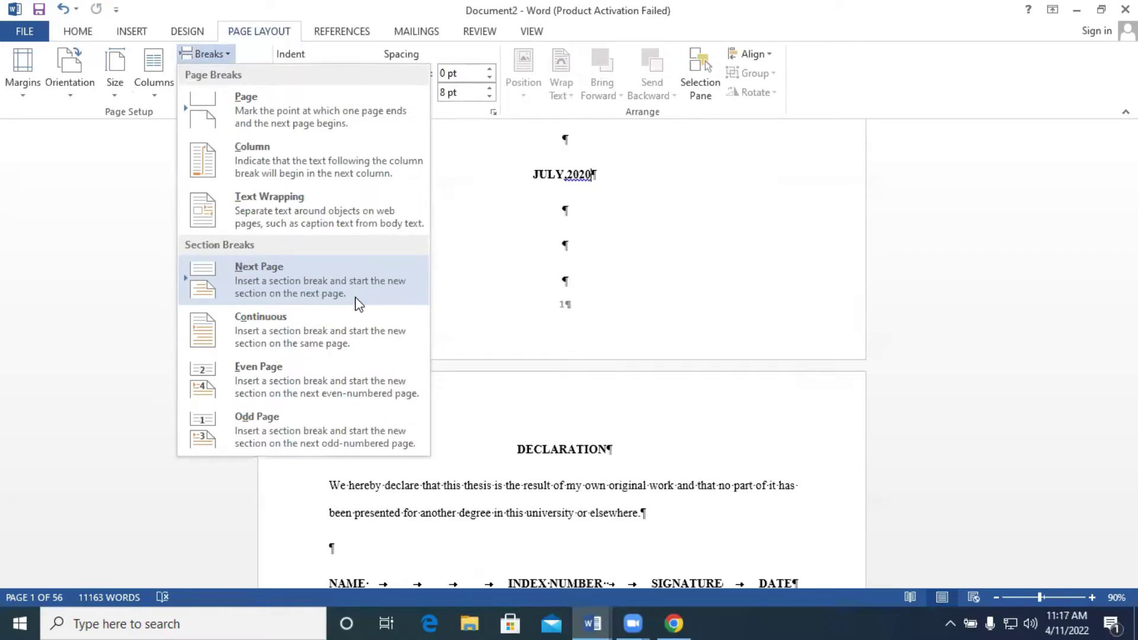
pyautogui.click(382, 277)
# Step: Remove one empty line above the DECLARATION heading
pyautogui.scroll(-5, 598, 303)
pyautogui.scroll(5, 599, 297)
pyautogui.scroll(-3, 685, 269)
pyautogui.click(563, 374)
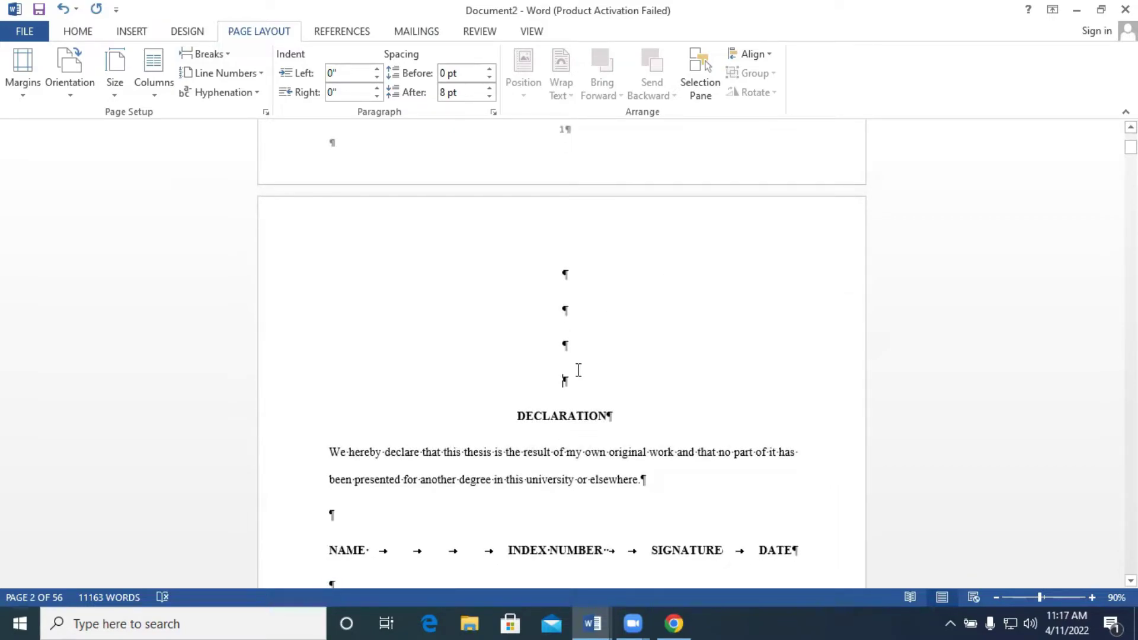
pyautogui.press('BackSpace')
pyautogui.press('BackSpace')
pyautogui.press('BackSpace')
pyautogui.press('BackSpace')
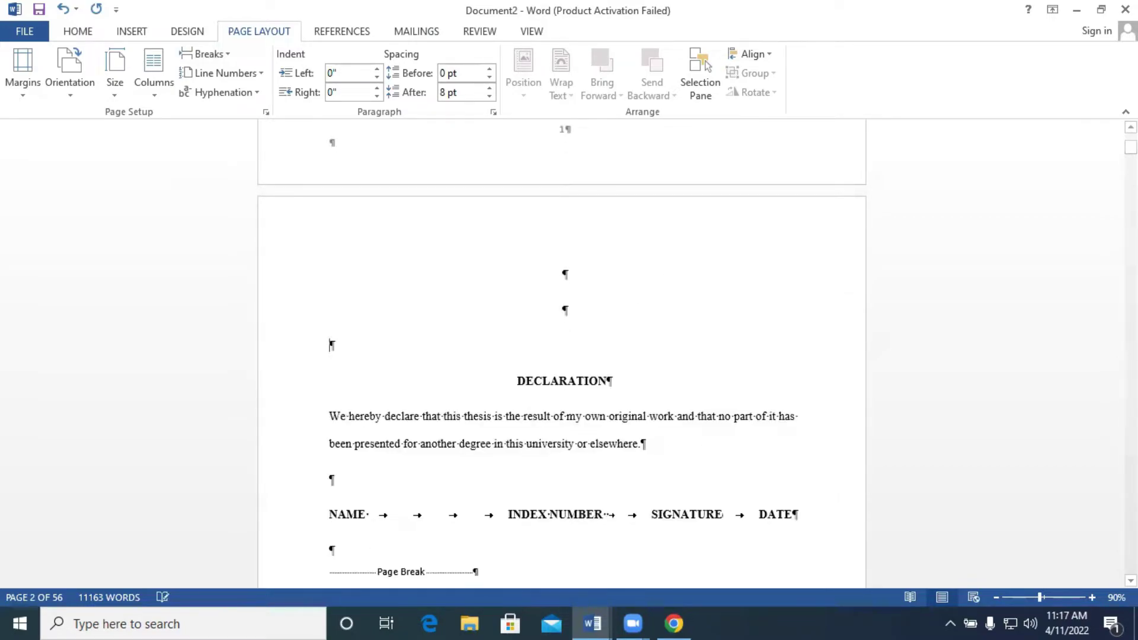
# Step: Insert a Next Page section break at the end of the List of Figures page
pyautogui.scroll(-3, 584, 347)
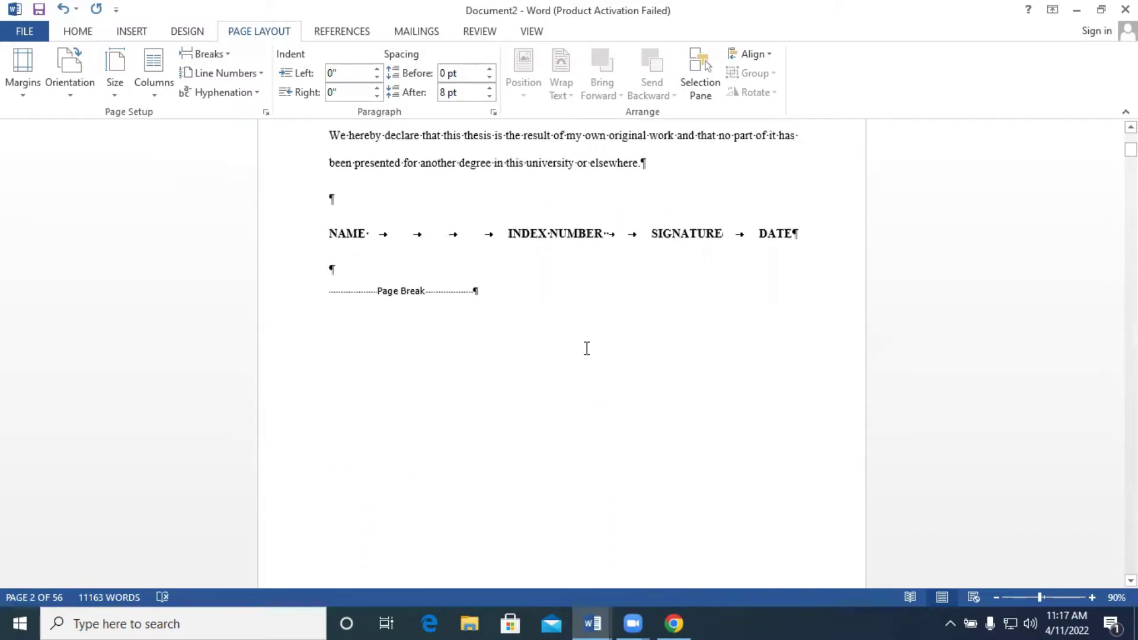
pyautogui.scroll(3, 587, 348)
pyautogui.scroll(-20, 586, 328)
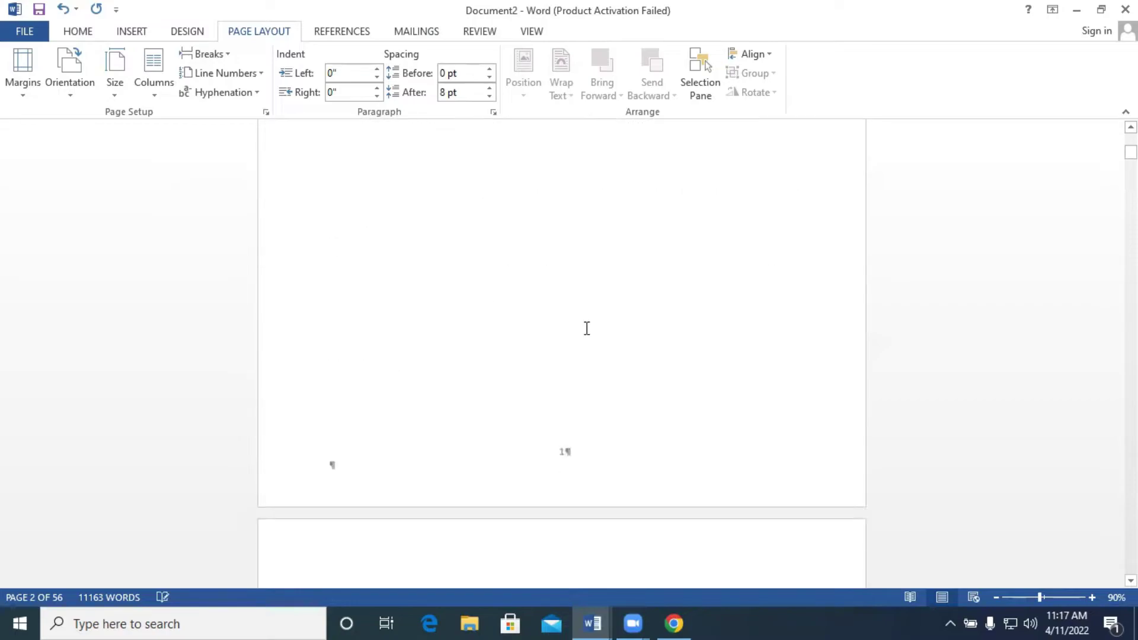
pyautogui.scroll(-20, 587, 328)
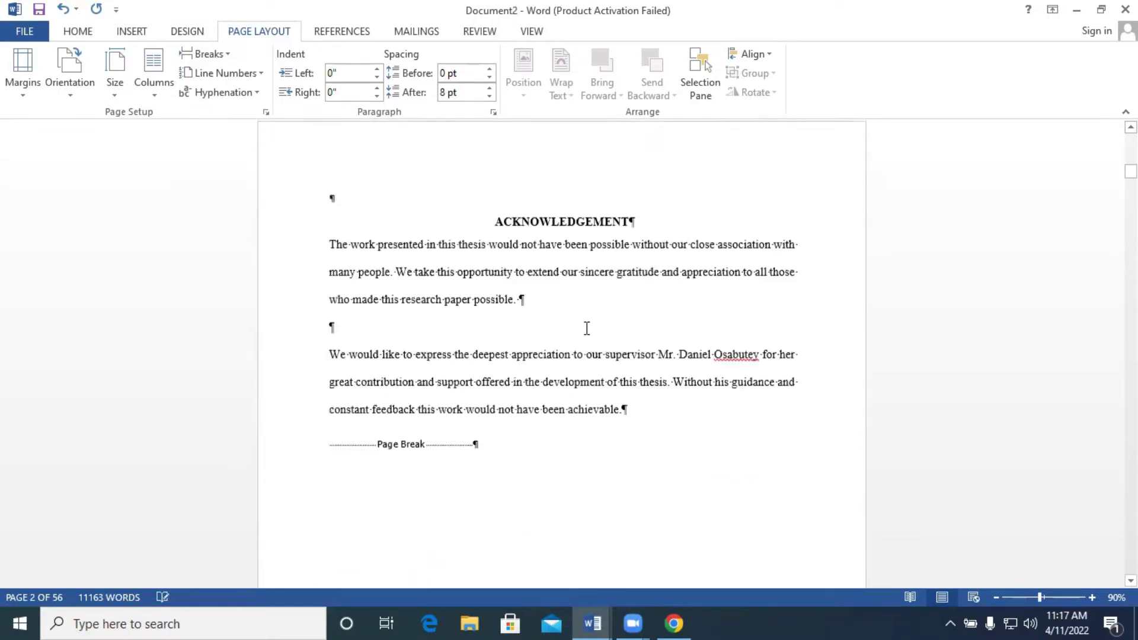
pyautogui.click(756, 348)
pyautogui.scroll(-11, 757, 347)
pyautogui.scroll(-20, 562, 354)
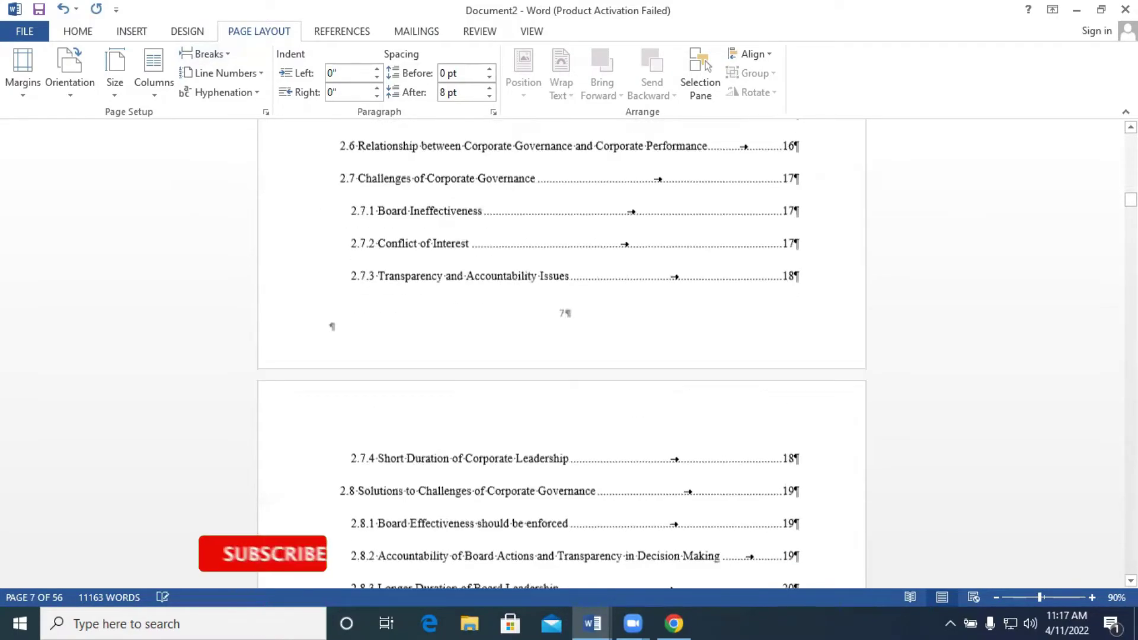
pyautogui.scroll(-6, 620, 402)
pyautogui.scroll(12, 622, 403)
pyautogui.scroll(3, 621, 403)
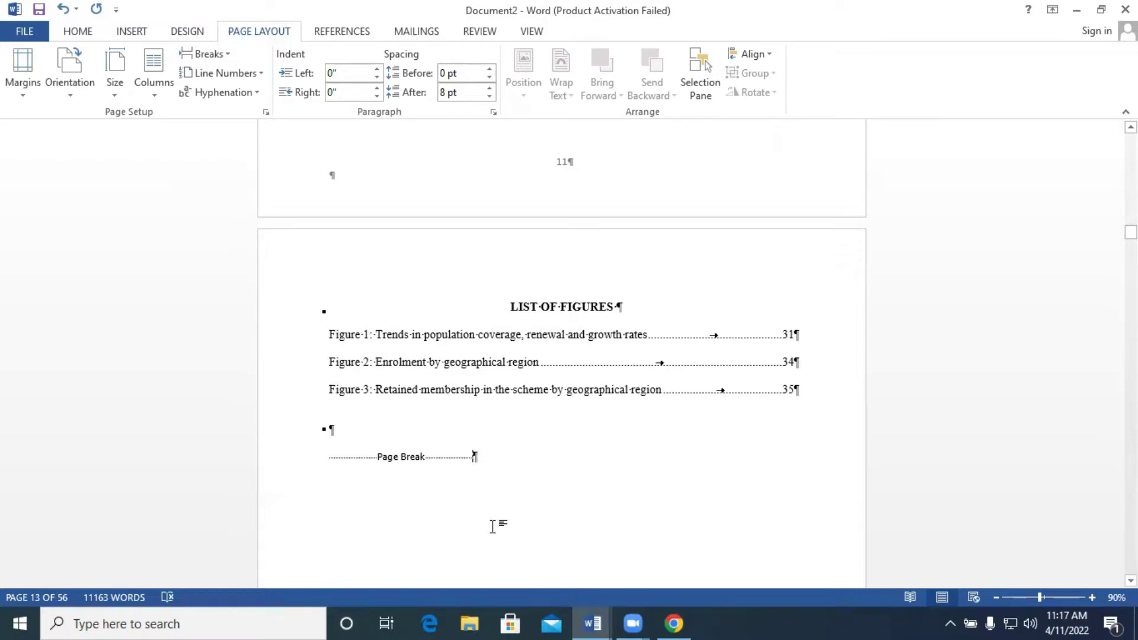
pyautogui.click(228, 54)
pyautogui.click(243, 283)
# Step: Delete the extra blank line above CHAPTER ONE and put the caret after 'objectives.'
pyautogui.scroll(-5, 601, 373)
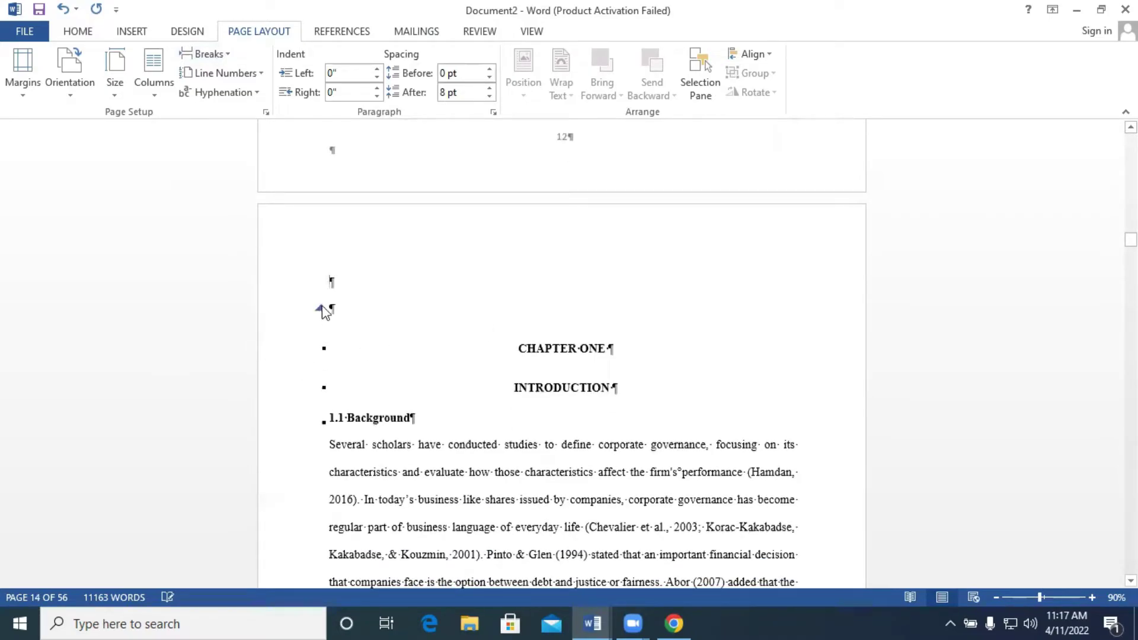
pyautogui.click(372, 295)
pyautogui.press('Delete')
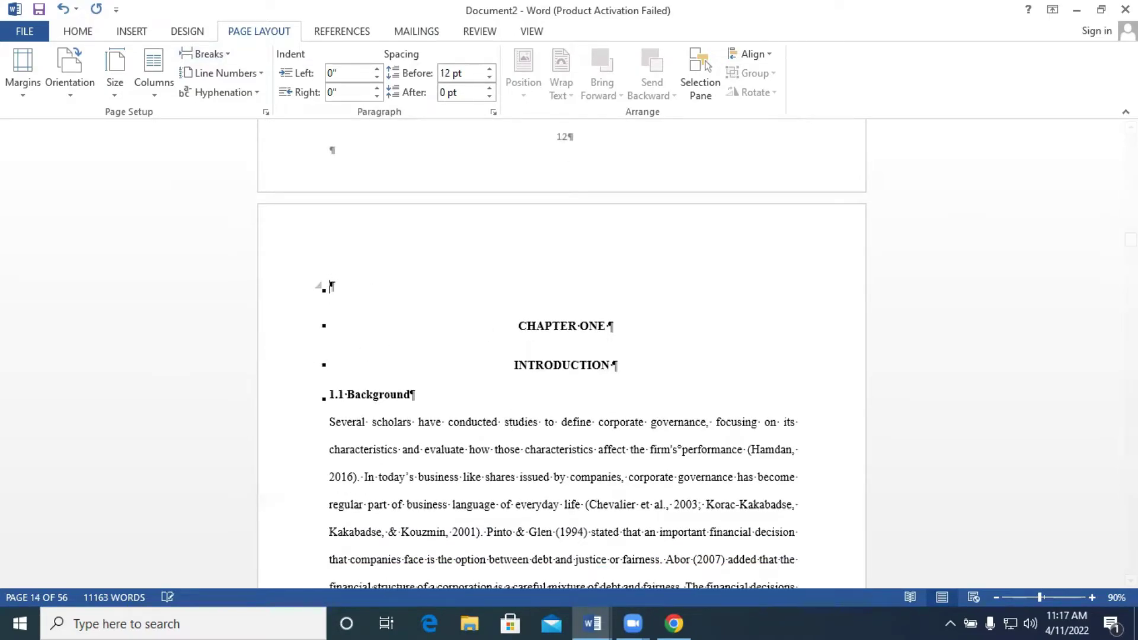
pyautogui.scroll(-6, 602, 394)
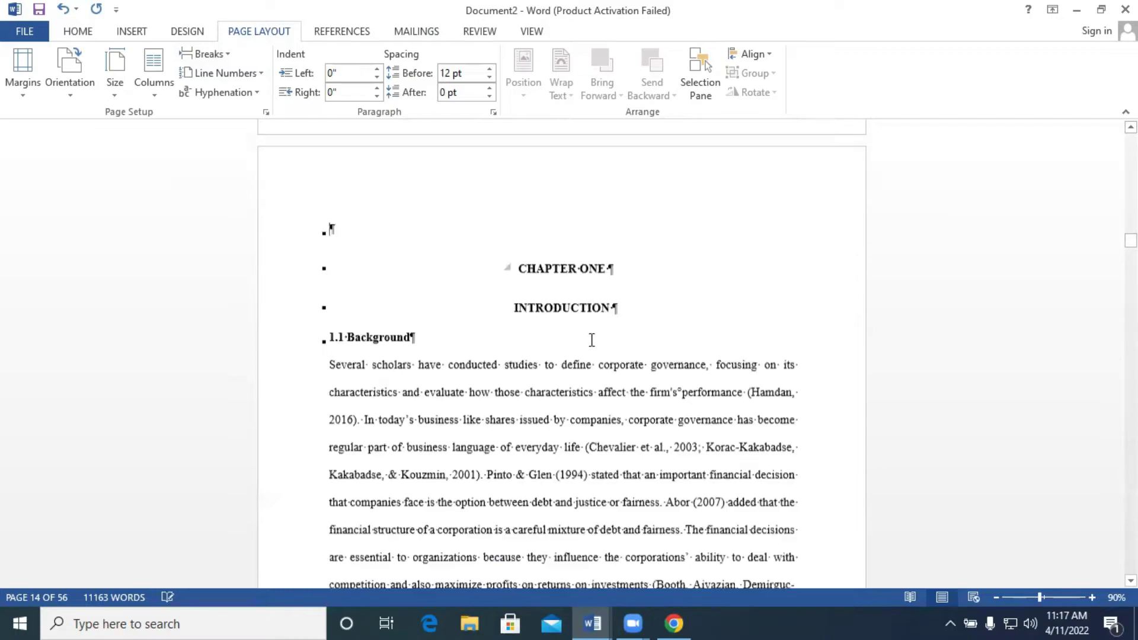
pyautogui.scroll(6, 573, 349)
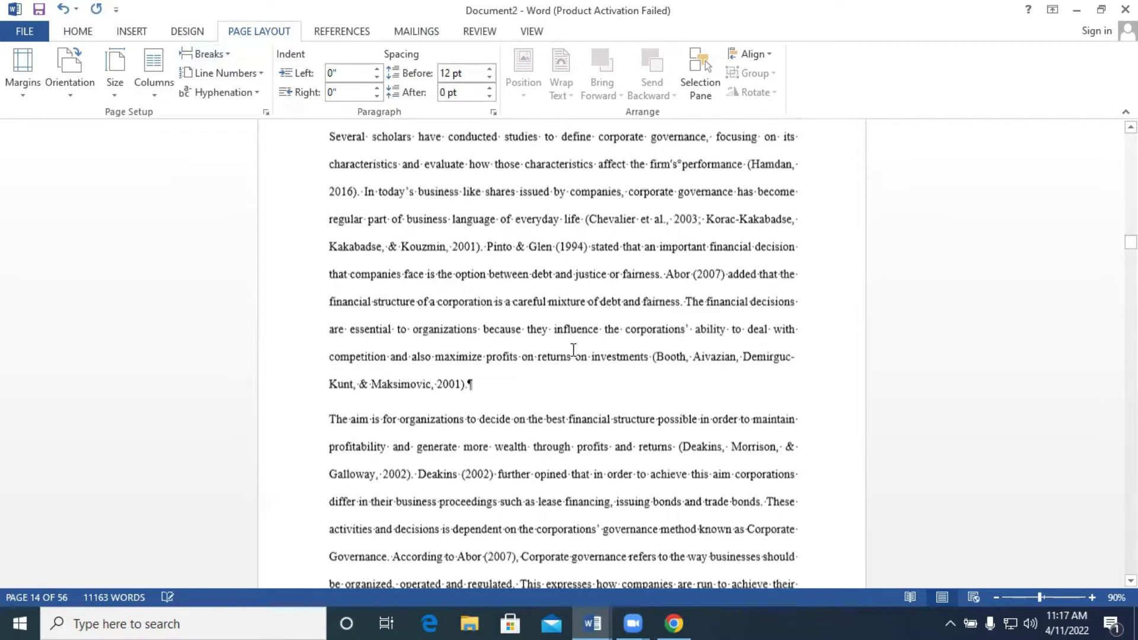
pyautogui.scroll(-10, 572, 351)
pyautogui.click(389, 339)
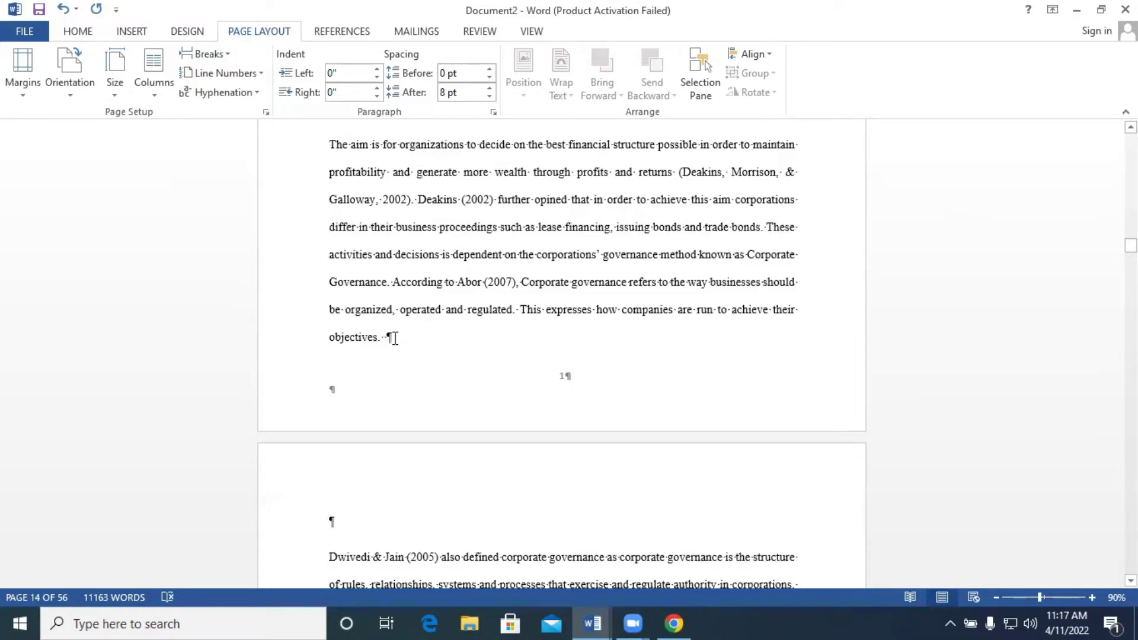
# Step: Insert a Next Page section break after 'objectives.' on page 14
pyautogui.click(230, 54)
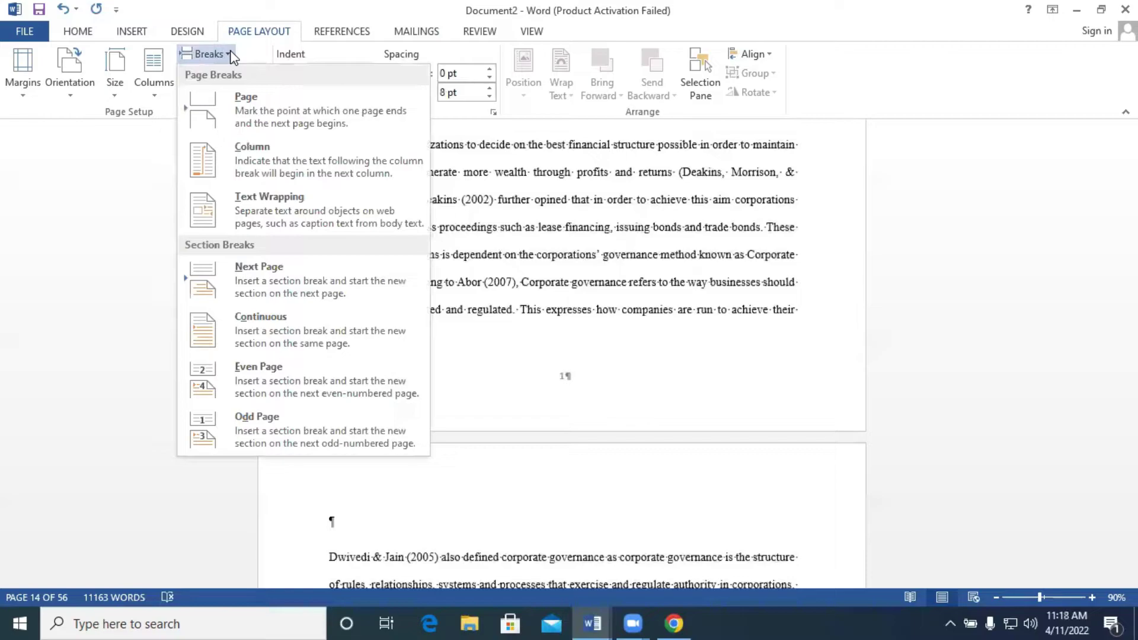
pyautogui.click(279, 282)
pyautogui.scroll(-4, 668, 345)
pyautogui.scroll(1, 485, 350)
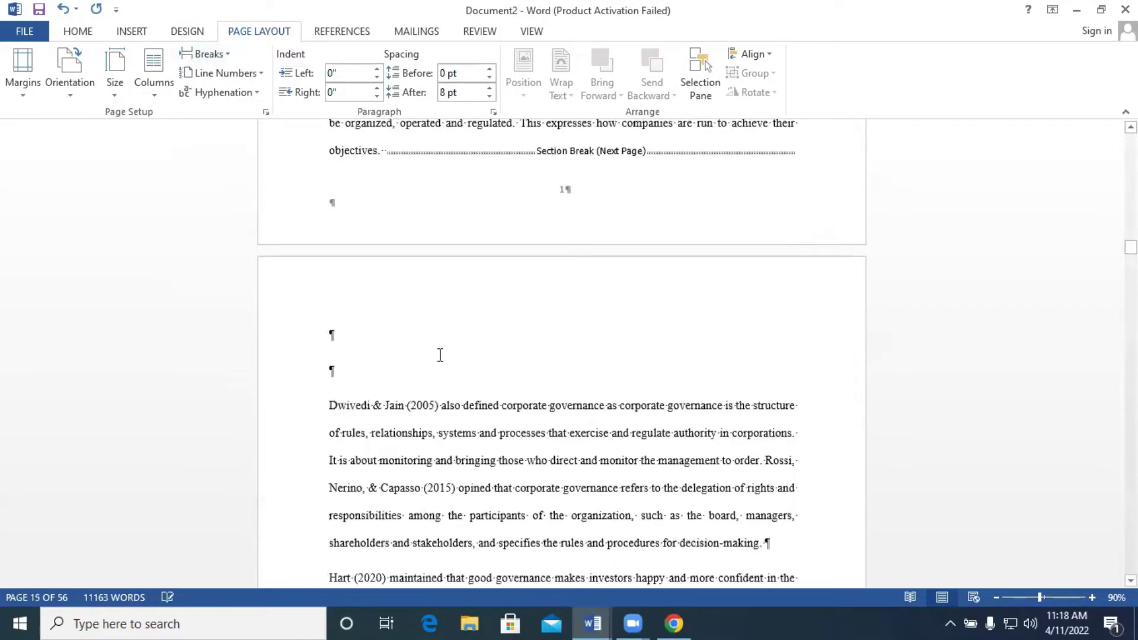
pyautogui.scroll(1, 485, 349)
# Step: Delete the extra blank paragraph at the top of the following page
pyautogui.click(331, 453)
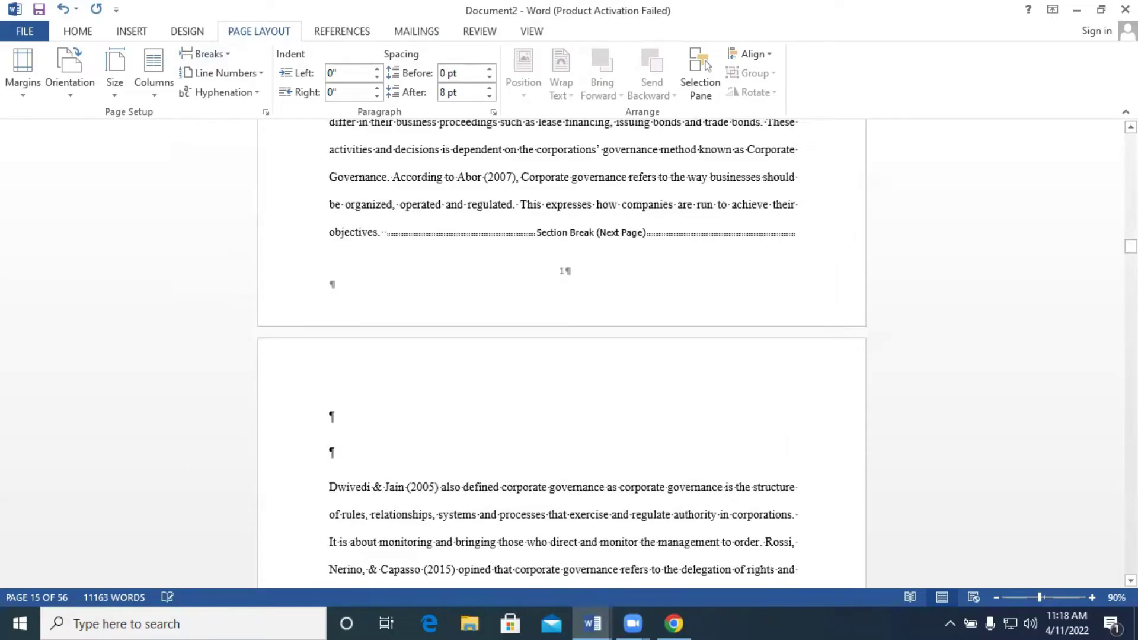
pyautogui.press('BackSpace')
pyautogui.scroll(10, 553, 390)
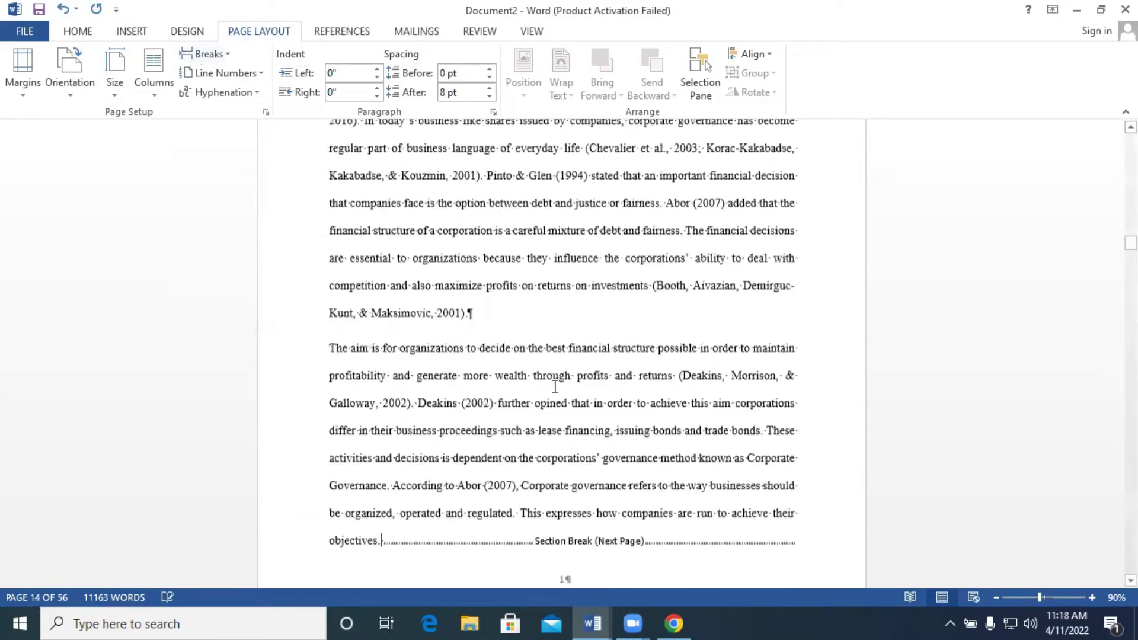
pyautogui.scroll(5, 553, 390)
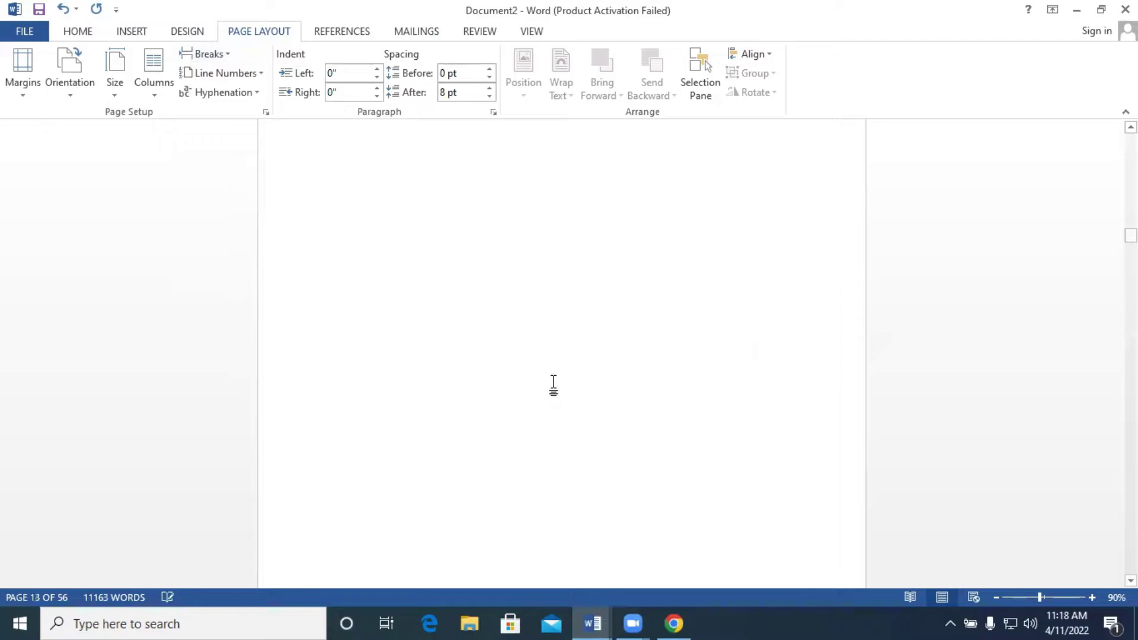
pyautogui.moveTo(1131, 235); pyautogui.dragTo(1131, 142)
pyautogui.scroll(4, 876, 246)
pyautogui.scroll(-6, 709, 356)
pyautogui.scroll(-3, 707, 355)
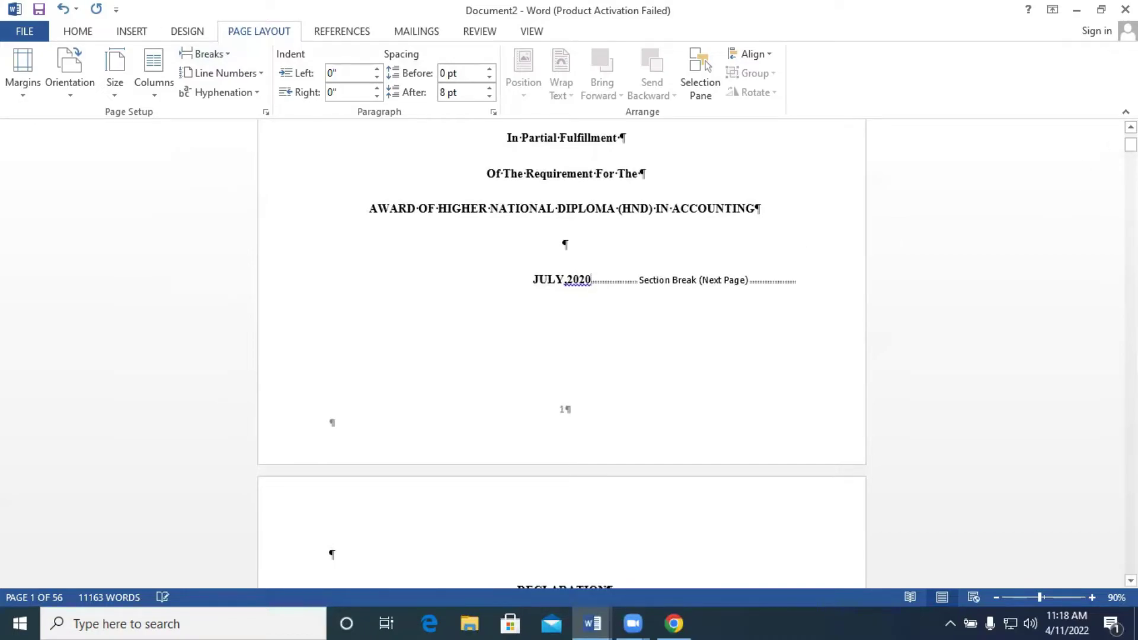
pyautogui.scroll(-9, 1104, 170)
pyautogui.moveTo(1130, 149); pyautogui.dragTo(1130, 232)
pyautogui.scroll(-9, 642, 325)
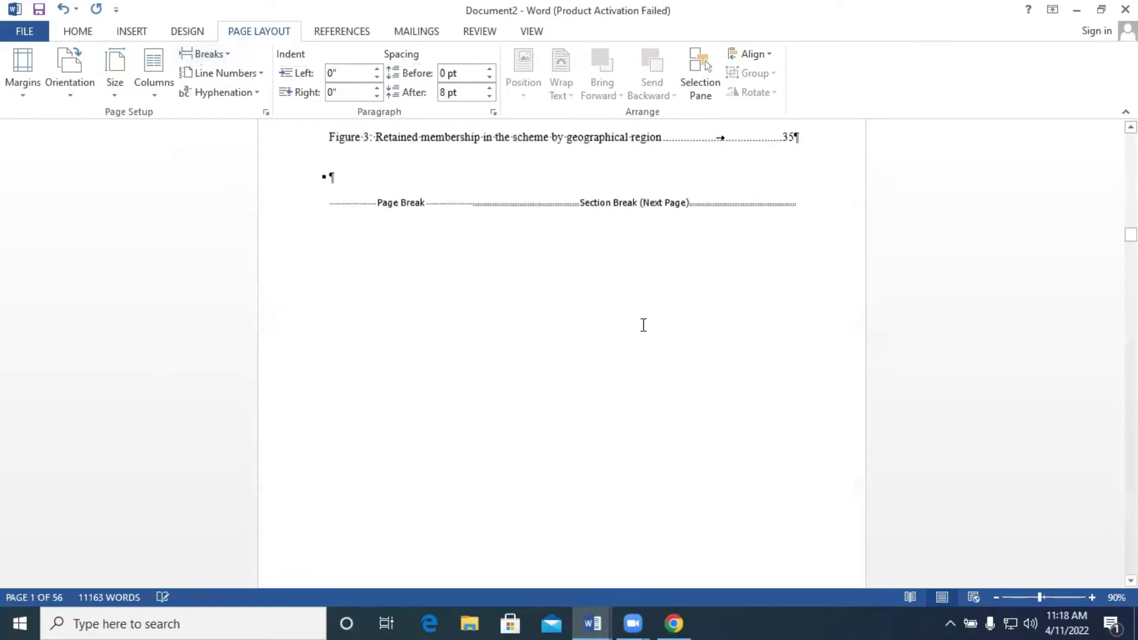
pyautogui.scroll(5, 588, 376)
pyautogui.click(632, 377)
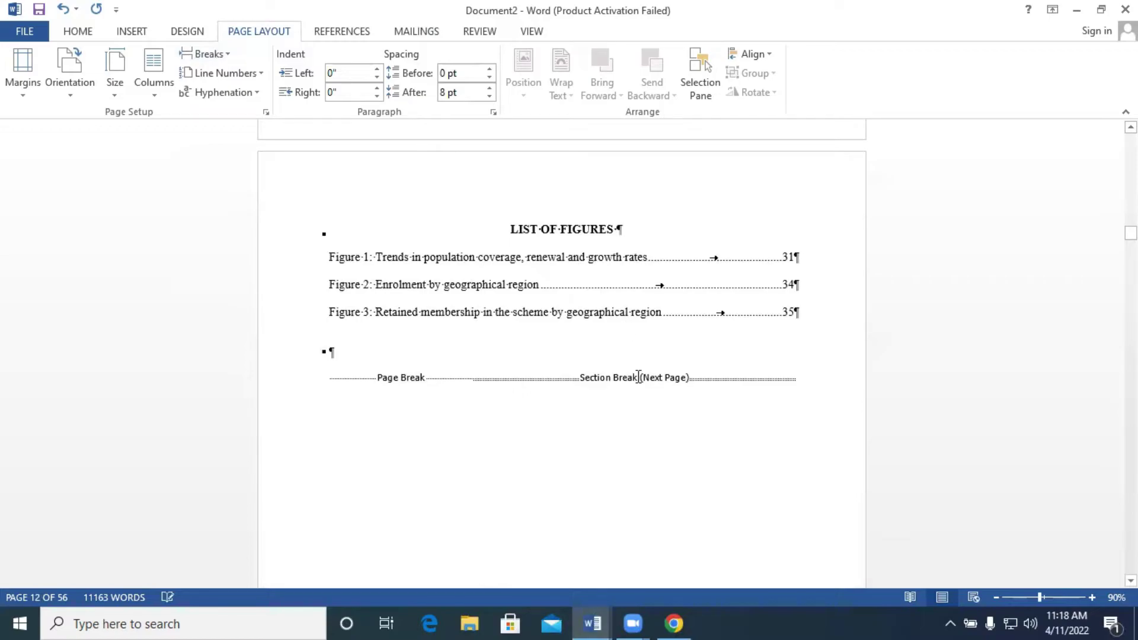
pyautogui.scroll(-12, 638, 377)
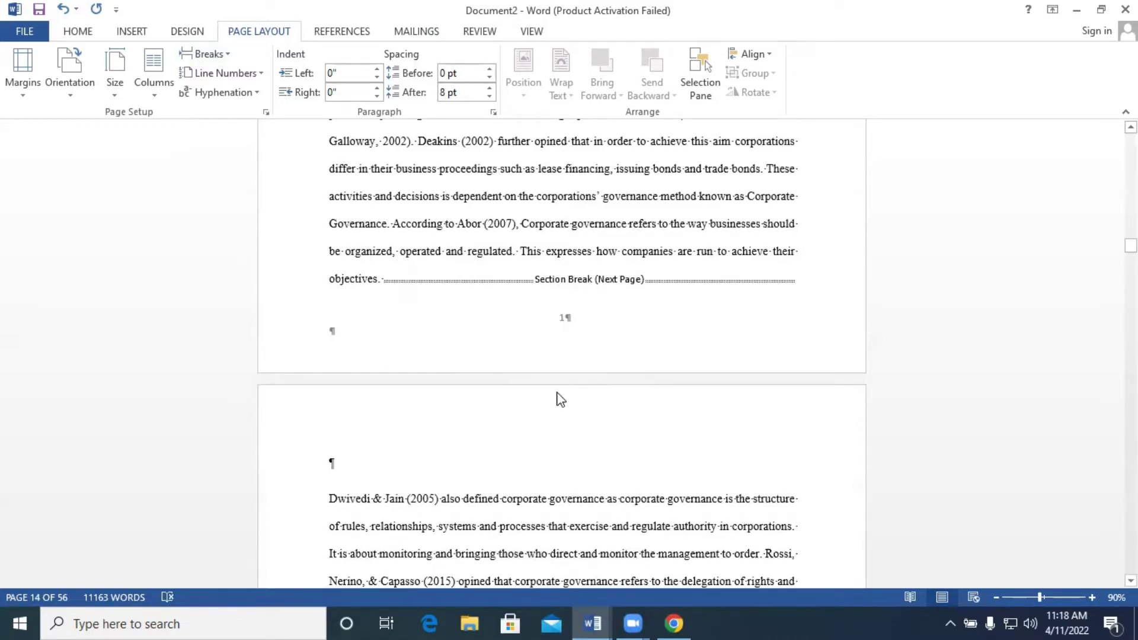
pyautogui.scroll(12, 559, 391)
pyautogui.scroll(15, 558, 392)
pyautogui.scroll(15, 558, 392)
pyautogui.moveTo(1130, 202); pyautogui.dragTo(1131, 127)
pyautogui.scroll(-6, 799, 295)
pyautogui.scroll(-12, 799, 294)
pyautogui.scroll(4, 586, 343)
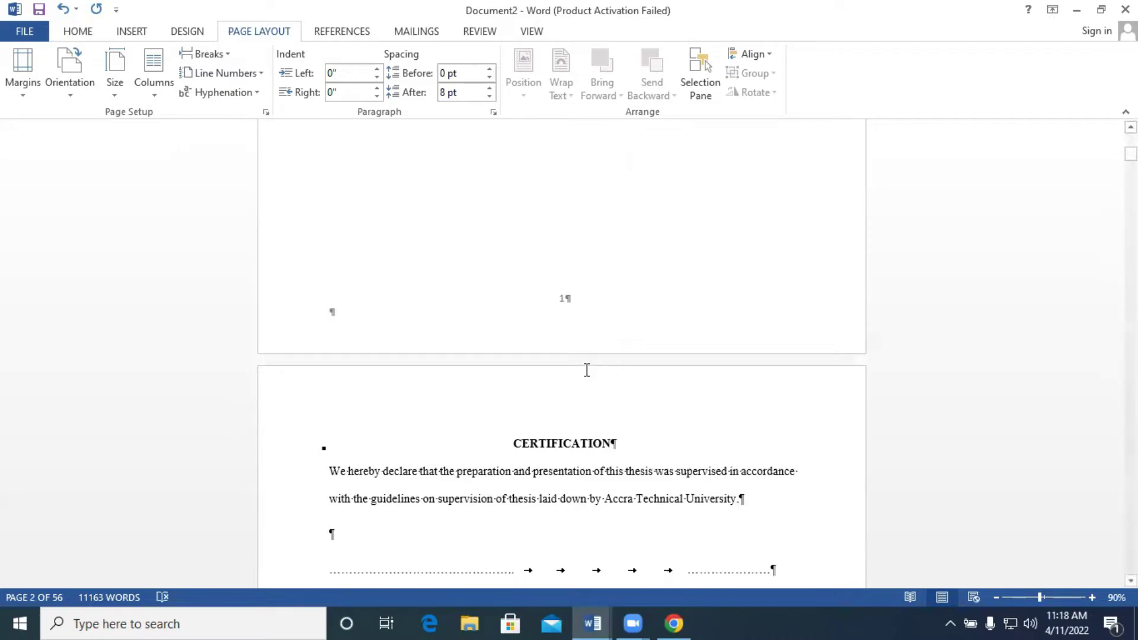
# Step: Open the footer for editing, re-entering it at the page number
pyautogui.scroll(5, 561, 305)
pyautogui.scroll(-4, 562, 305)
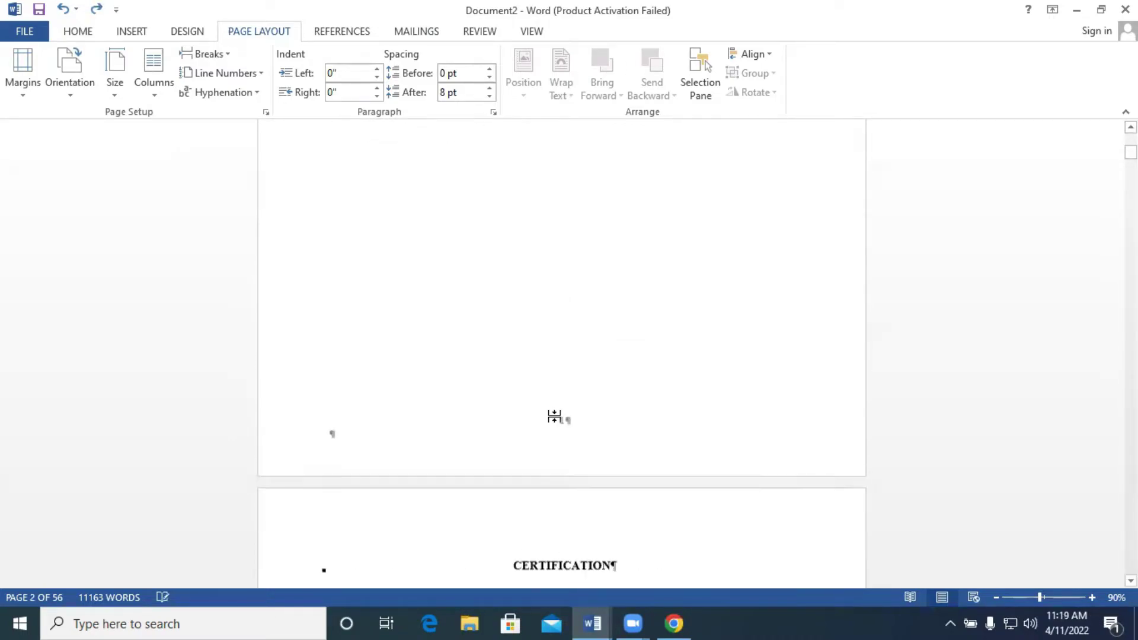
pyautogui.doubleClick(564, 362)
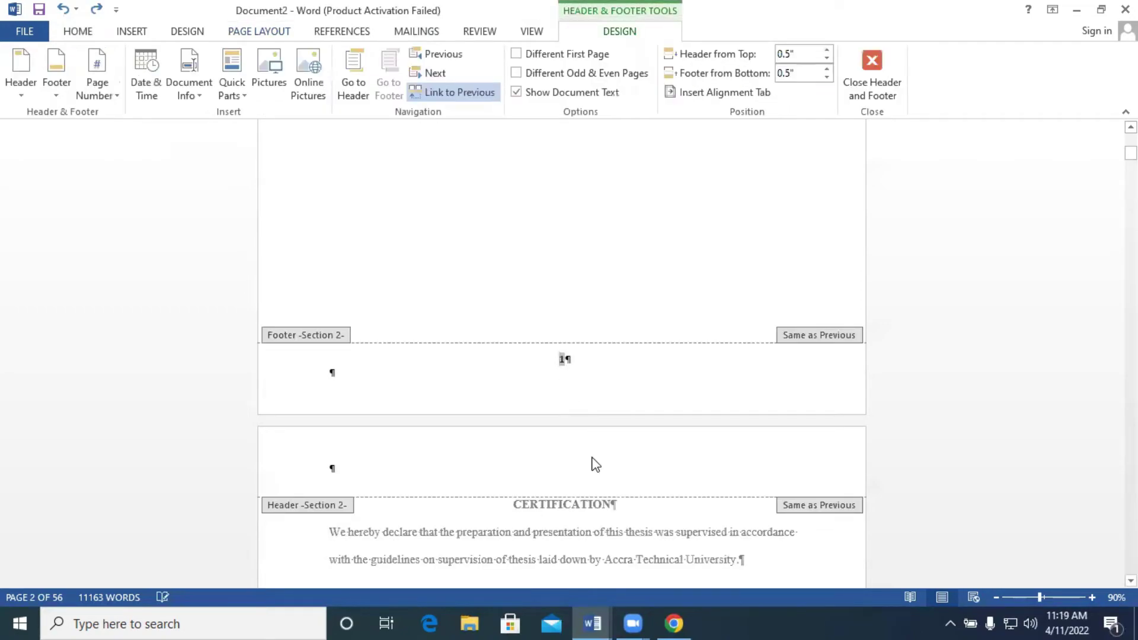
pyautogui.scroll(8, 593, 462)
pyautogui.scroll(-8, 593, 462)
pyautogui.scroll(6, 602, 414)
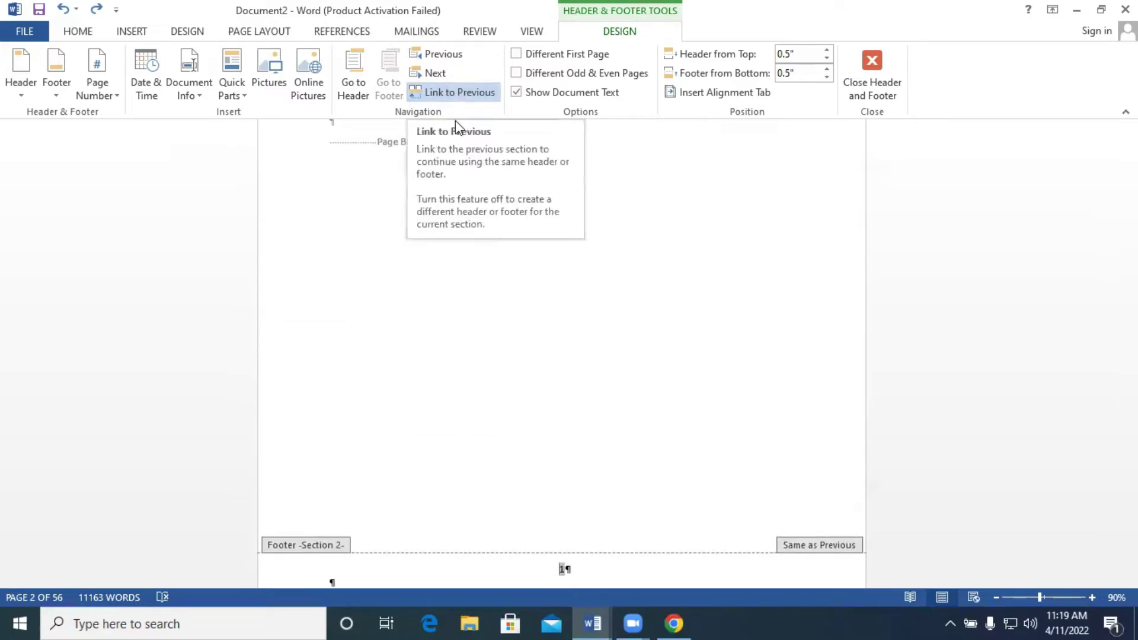
pyautogui.scroll(15, 601, 332)
pyautogui.scroll(13, 666, 417)
pyautogui.scroll(-13, 665, 420)
pyautogui.doubleClick(657, 547)
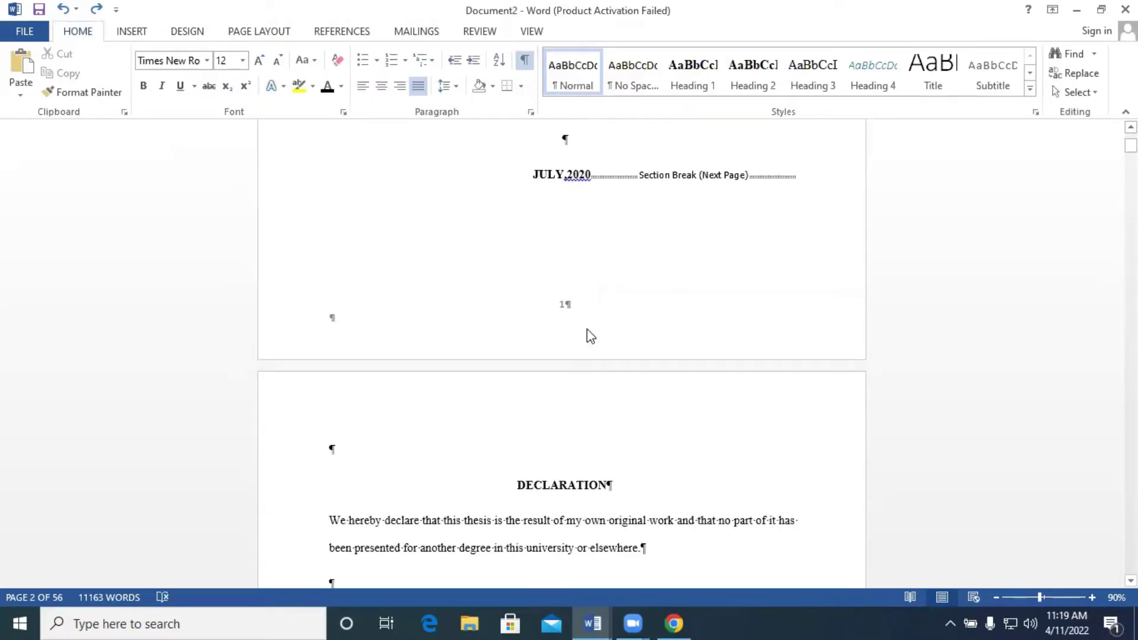
pyautogui.doubleClick(563, 304)
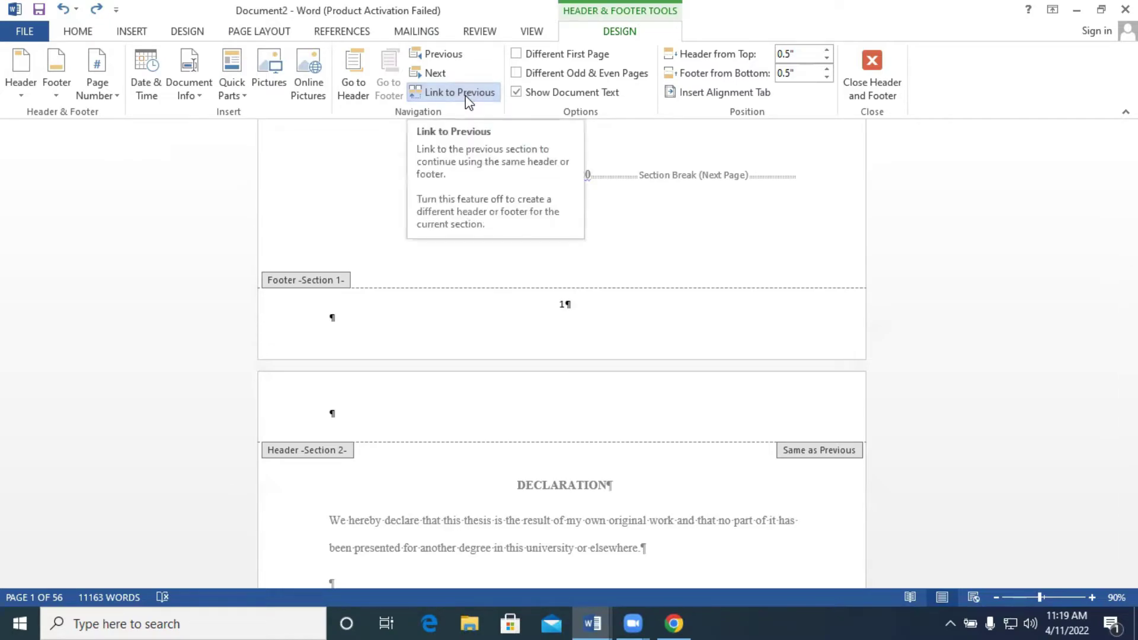
# Step: Turn off Link to Previous for the Section 3 header at Chapter One
pyautogui.scroll(4, 521, 172)
pyautogui.scroll(-9, 582, 322)
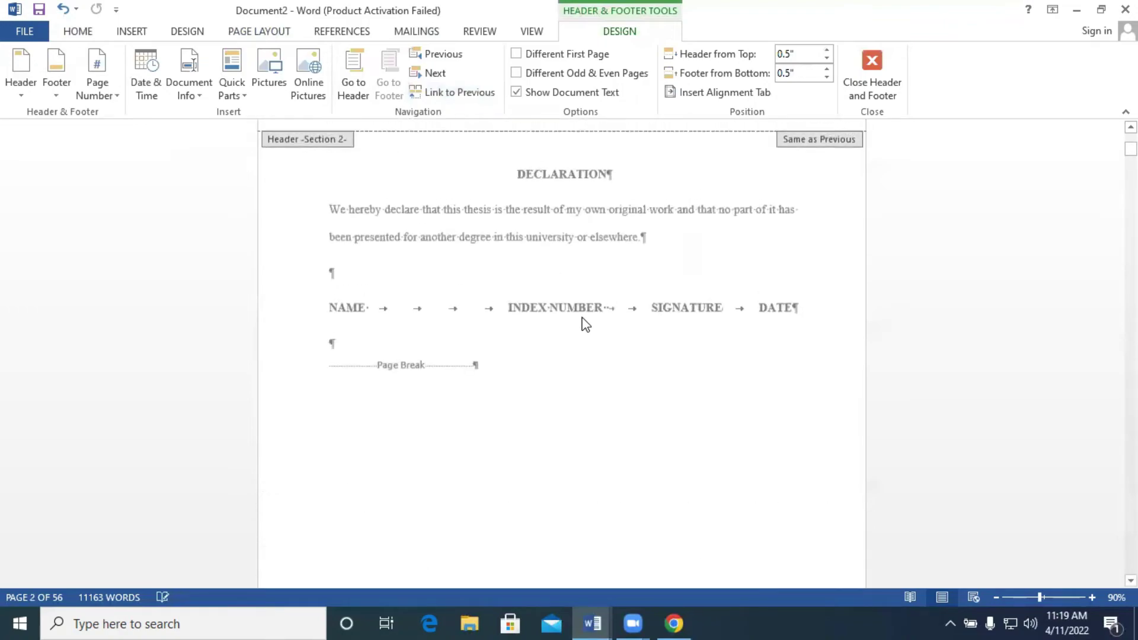
pyautogui.scroll(4, 583, 317)
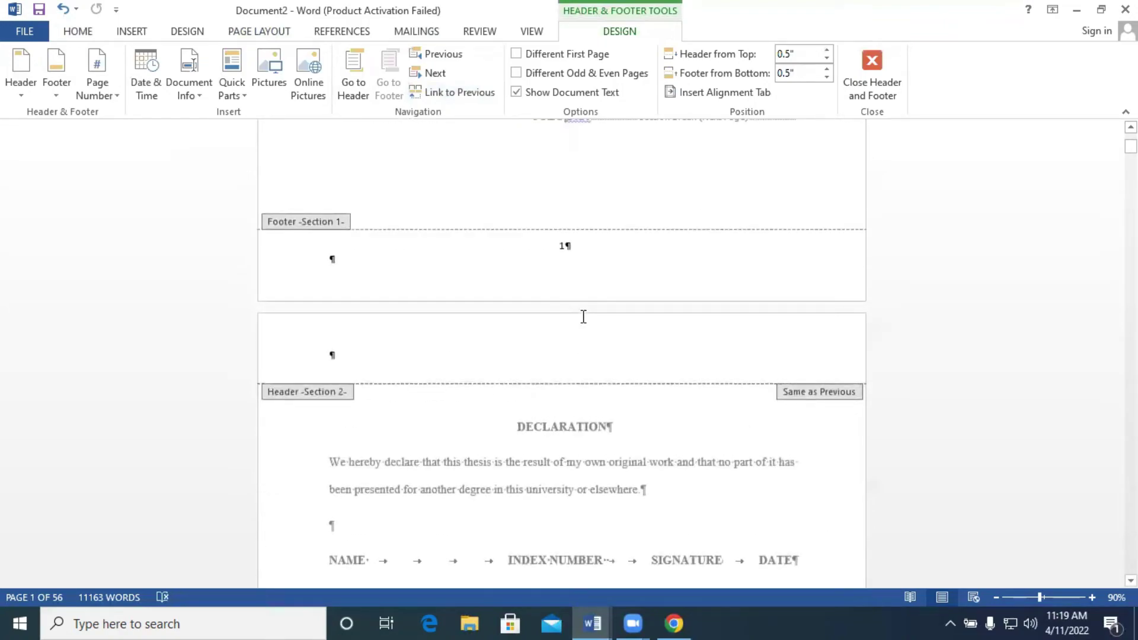
pyautogui.scroll(-20, 583, 317)
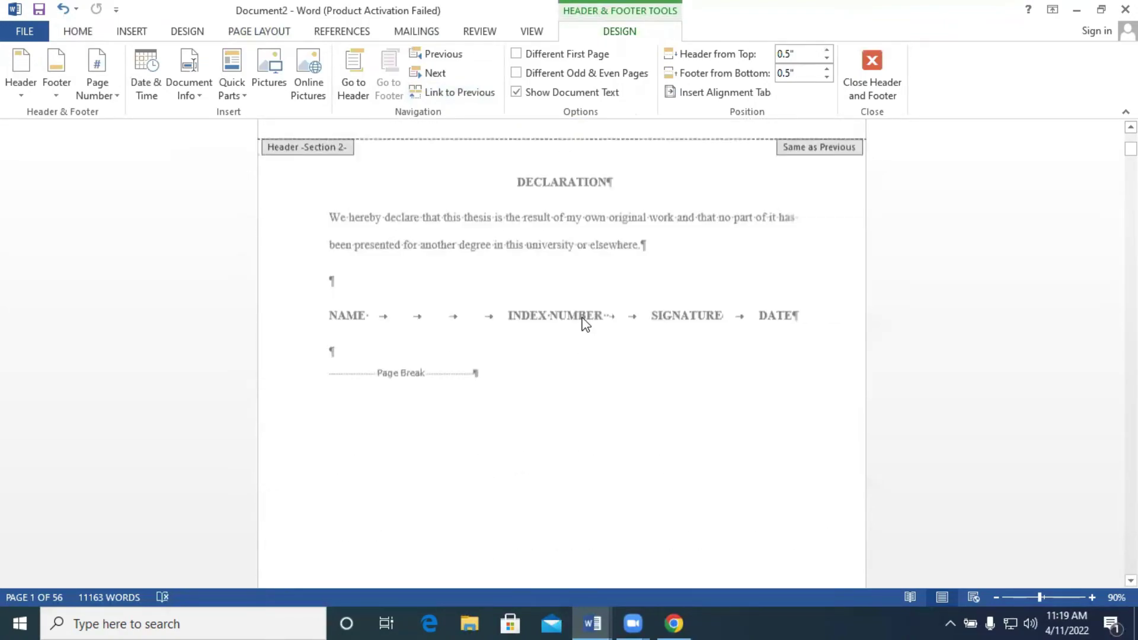
pyautogui.scroll(-20, 561, 356)
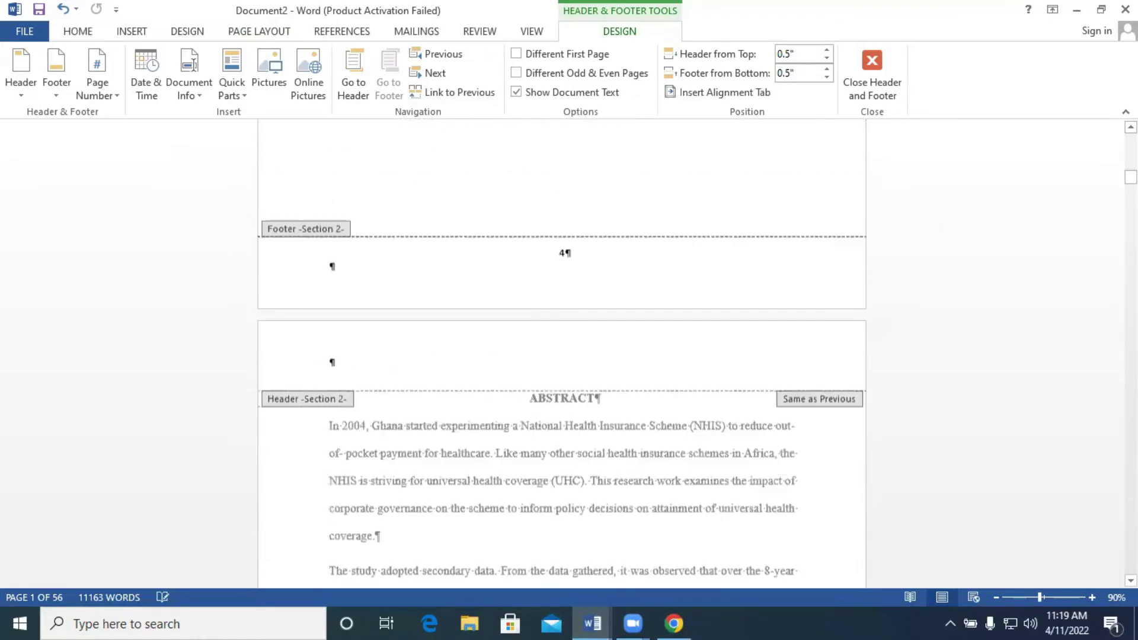
pyautogui.scroll(-20, 562, 356)
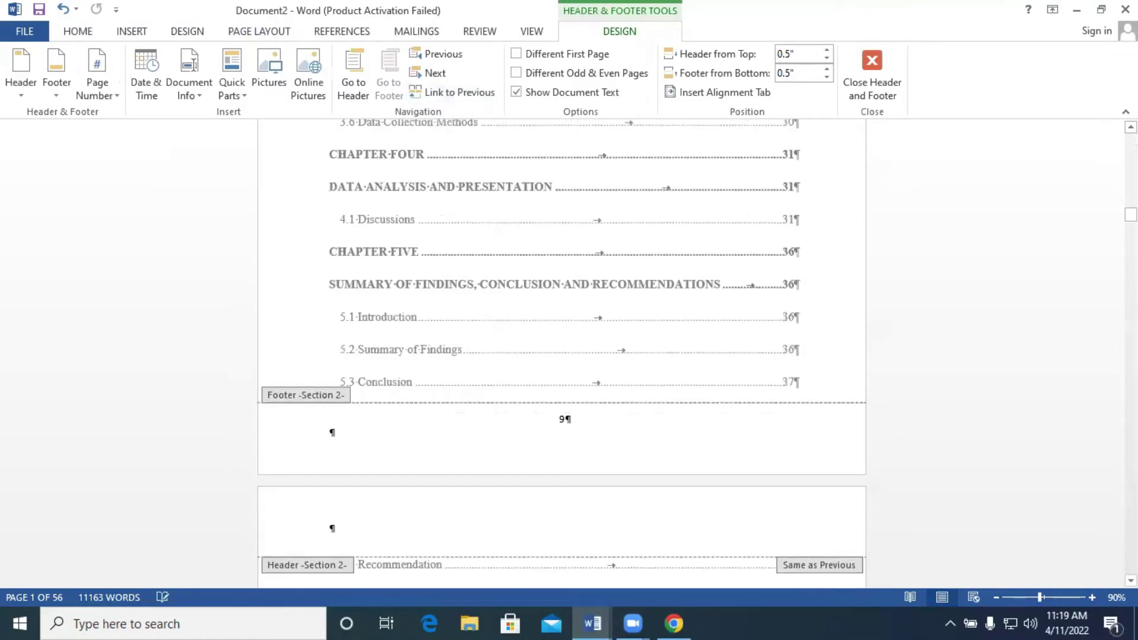
pyautogui.scroll(-10, 815, 415)
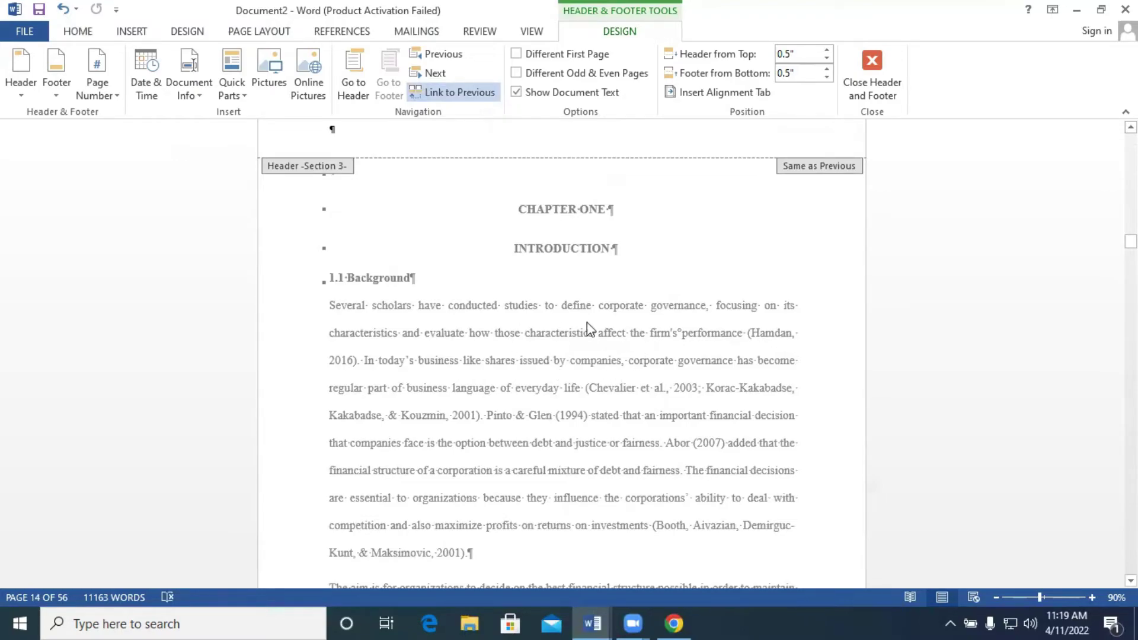
pyautogui.scroll(6, 645, 392)
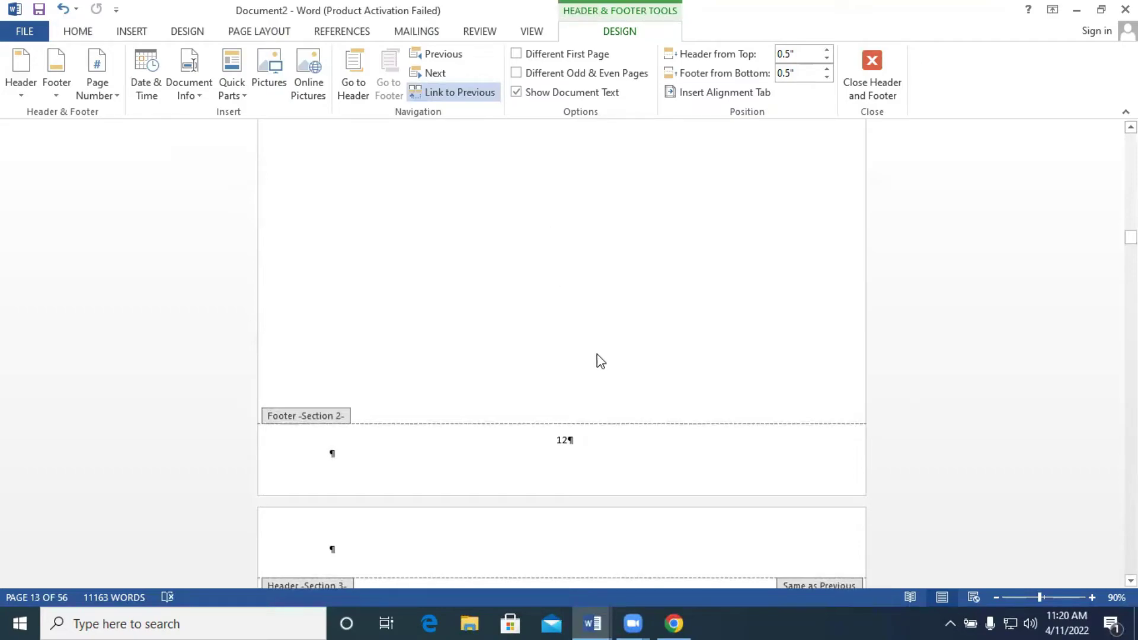
pyautogui.scroll(-3, 560, 234)
pyautogui.scroll(-5, 560, 237)
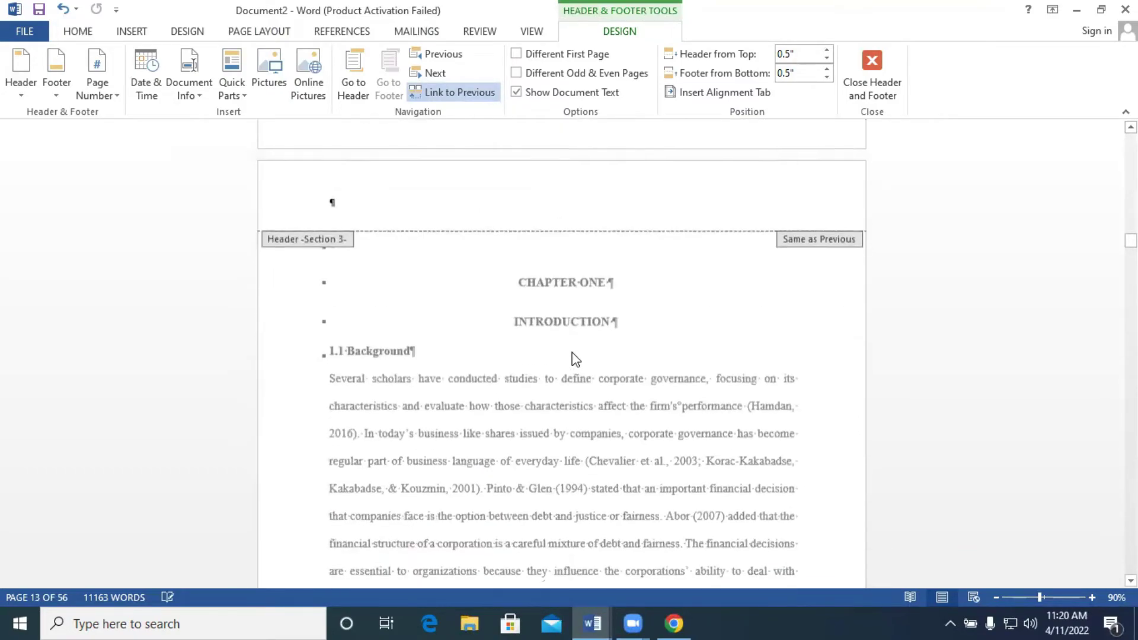
pyautogui.click(461, 95)
# Step: Scroll back up to the Declaration page's Section 2 header and footer
pyautogui.scroll(8, 629, 403)
pyautogui.scroll(15, 628, 403)
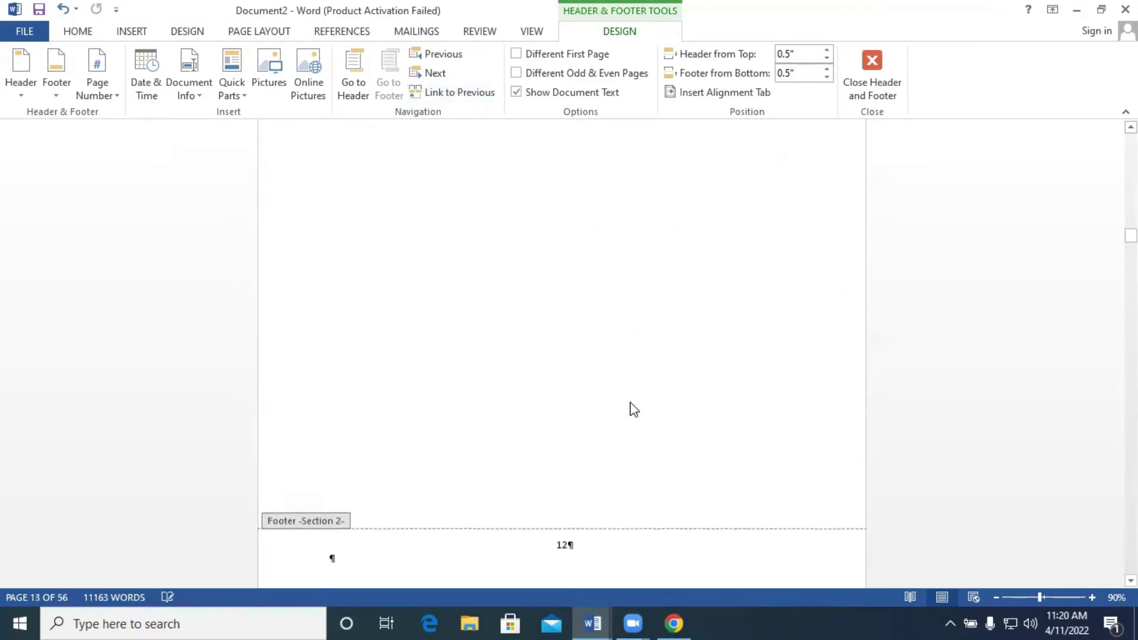
pyautogui.moveTo(1131, 234); pyautogui.dragTo(1131, 155)
pyautogui.scroll(1, 571, 397)
pyautogui.scroll(-5, 572, 394)
pyautogui.scroll(10, 572, 391)
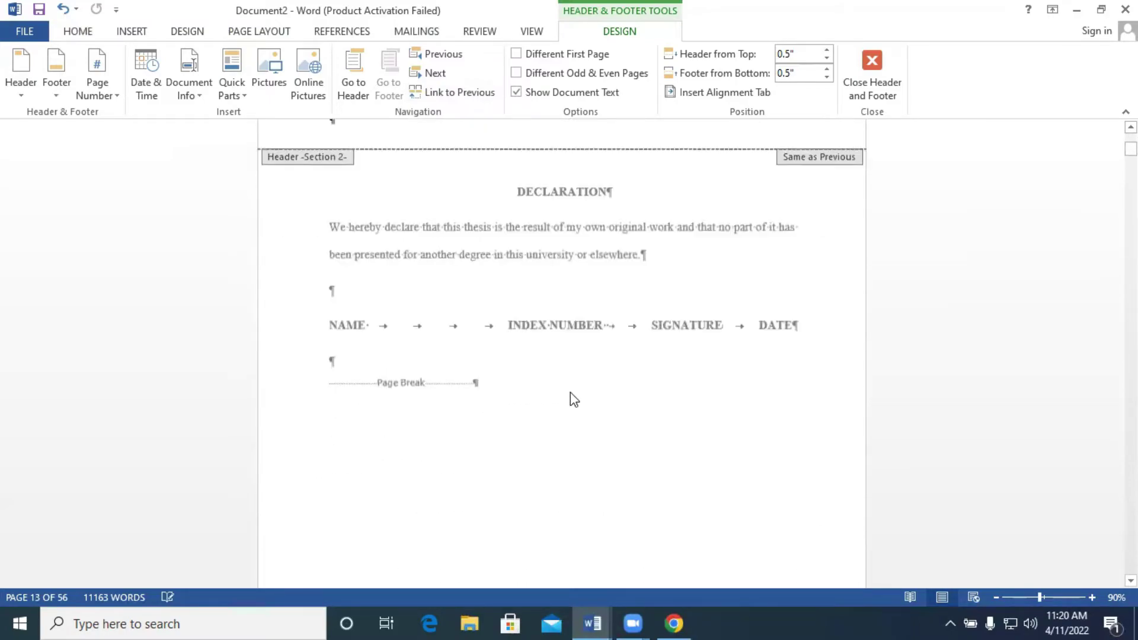
pyautogui.scroll(8, 570, 393)
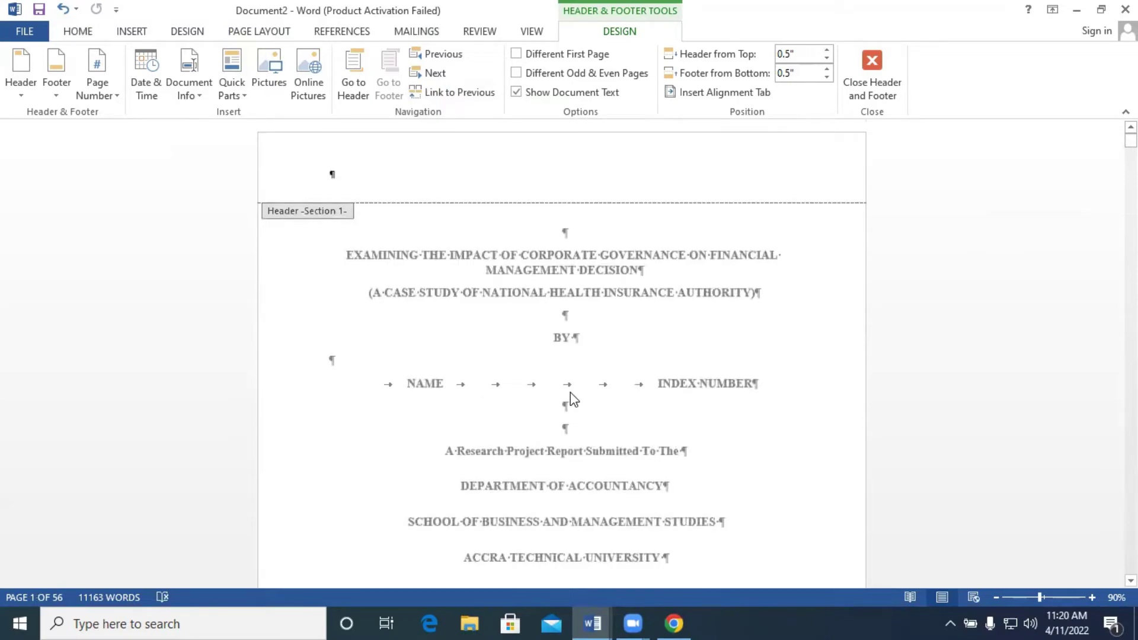
pyautogui.scroll(-6, 570, 392)
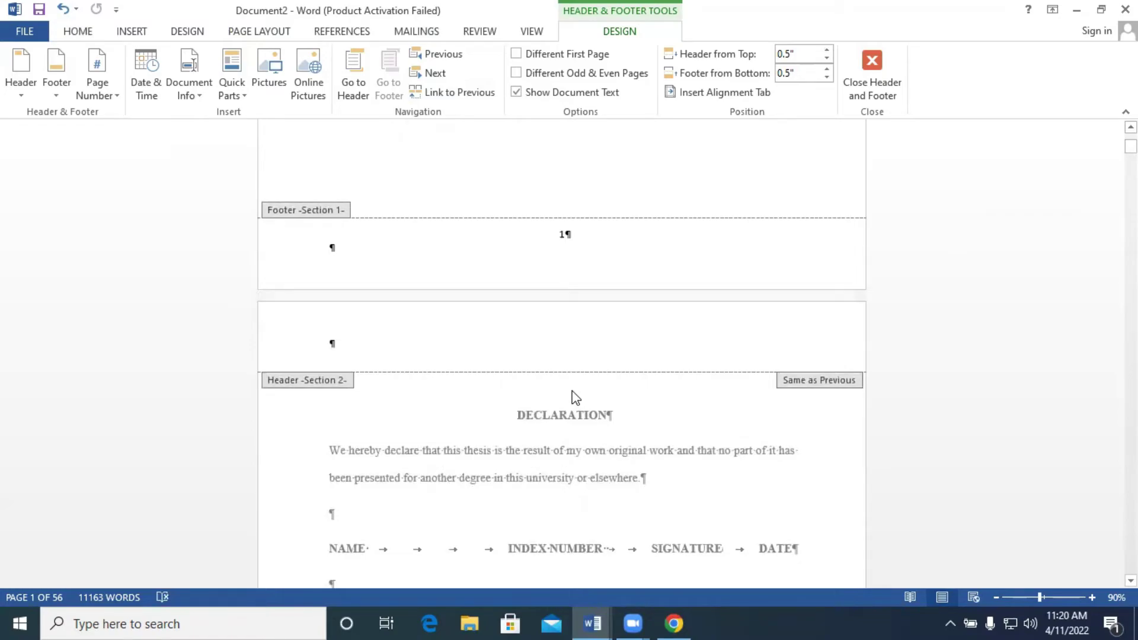
pyautogui.scroll(-7, 586, 369)
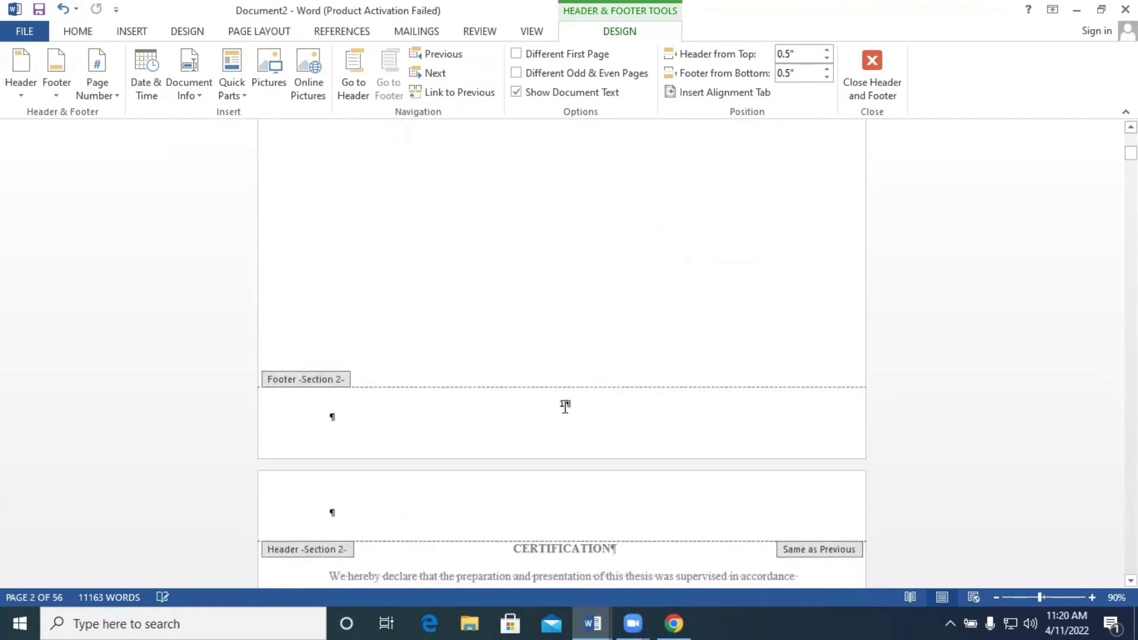
# Step: Format the Section 2 page numbers as lowercase roman numerals i, ii, iii
pyautogui.doubleClick(564, 405)
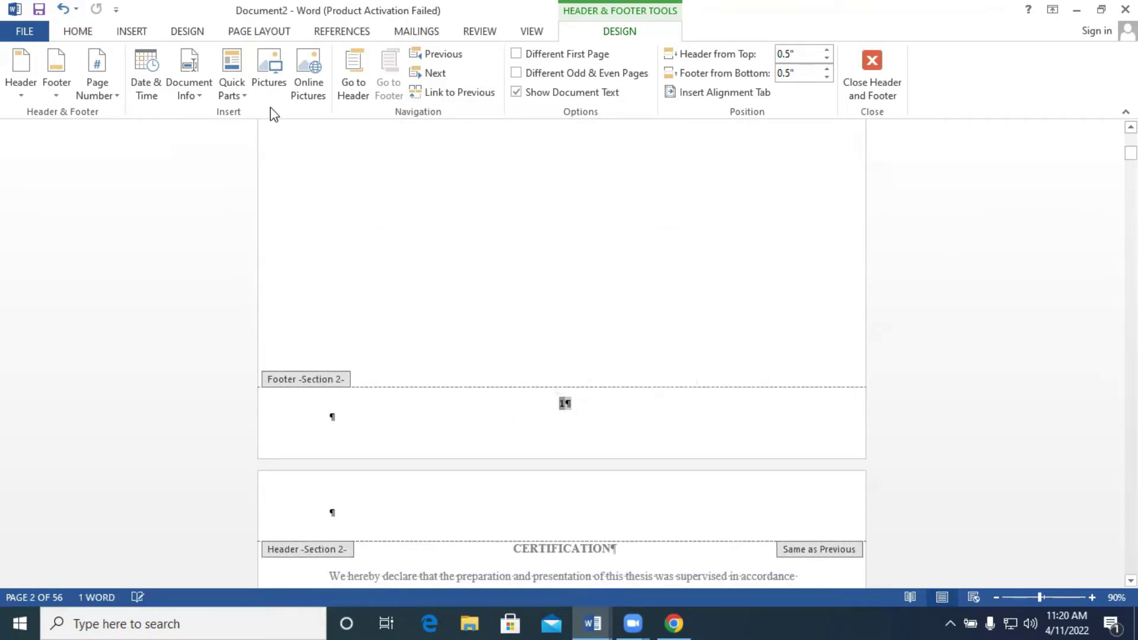
pyautogui.click(118, 99)
pyautogui.moveTo(120, 112)
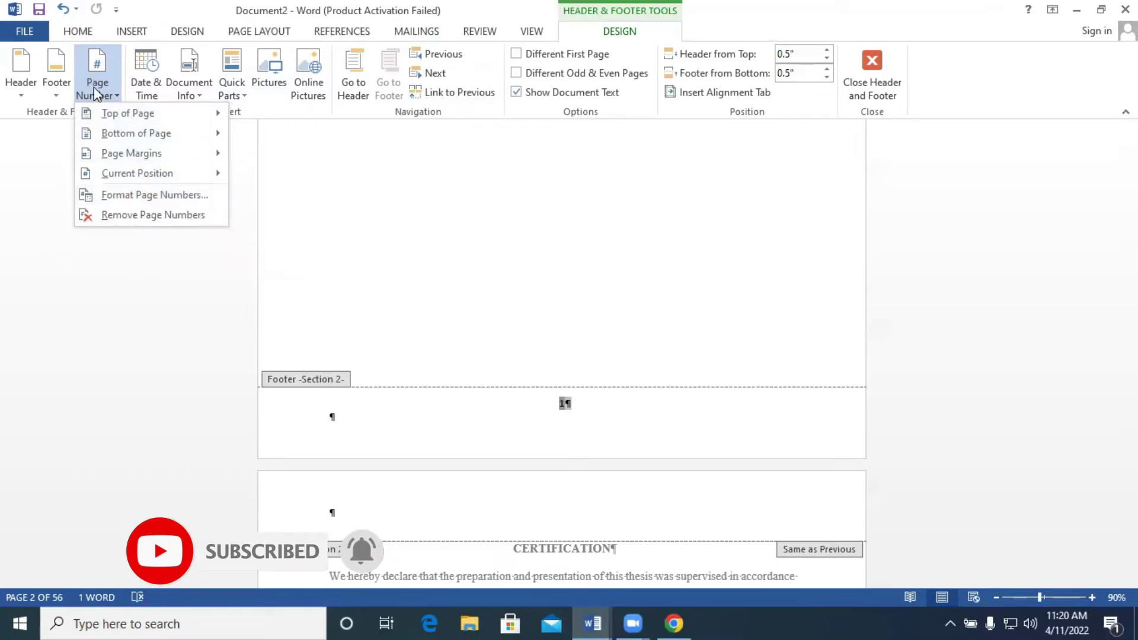
pyautogui.click(137, 196)
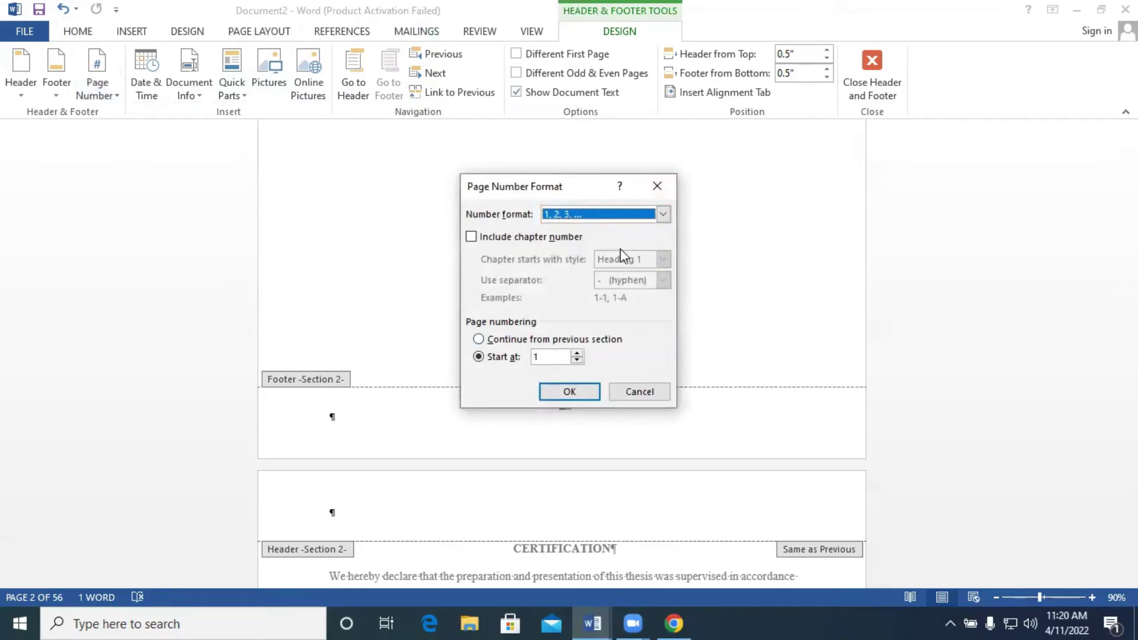
pyautogui.click(622, 214)
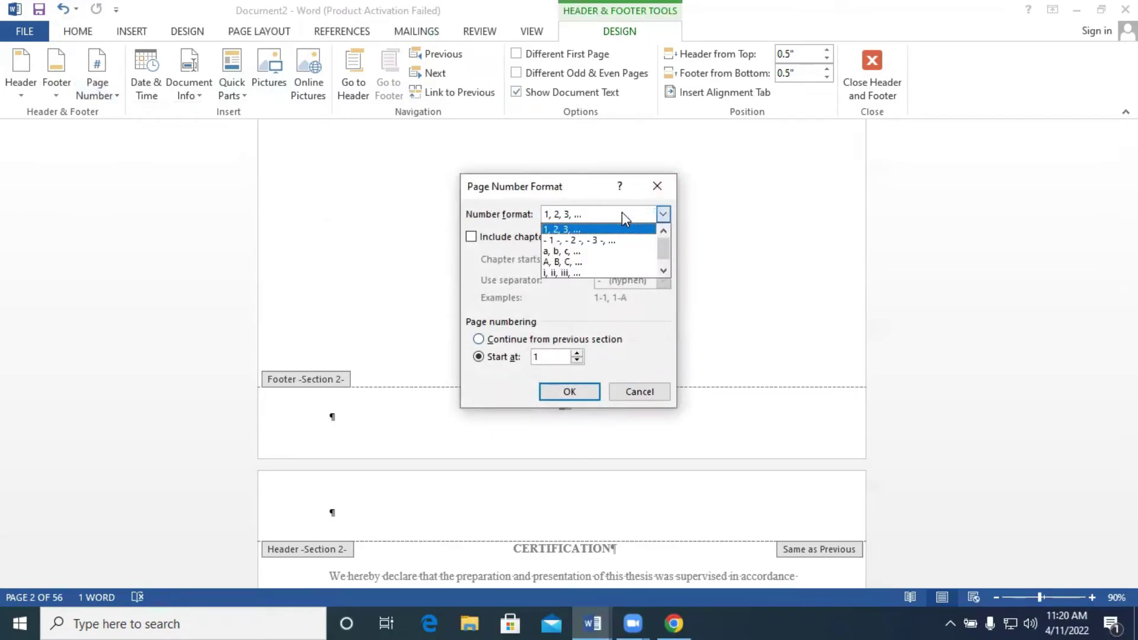
pyautogui.click(591, 274)
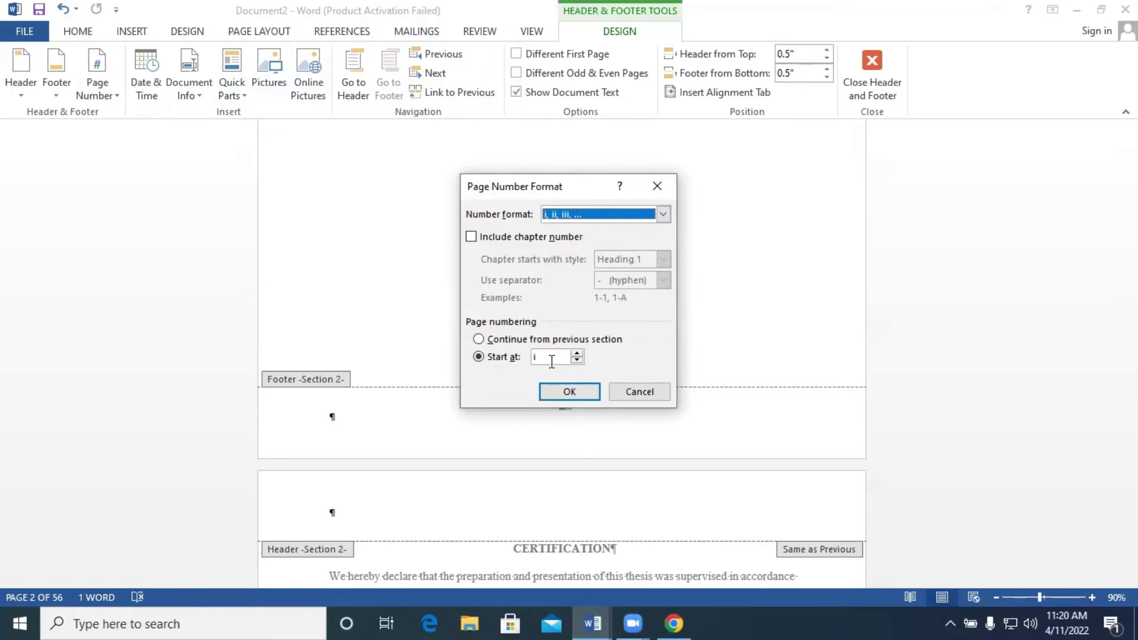
pyautogui.click(566, 394)
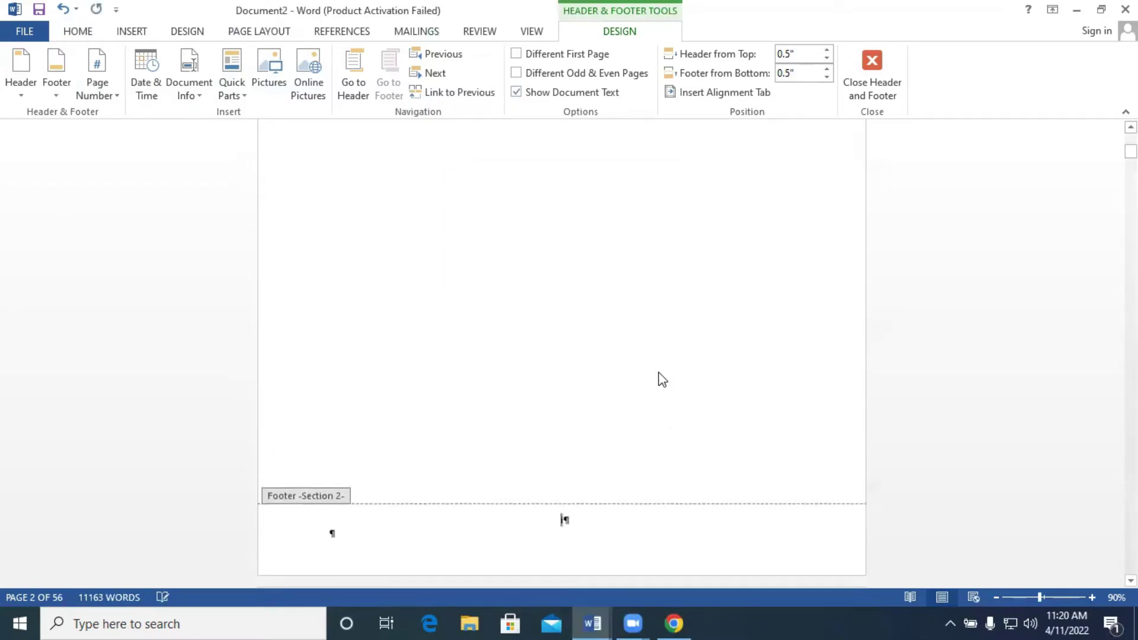
# Step: Scroll down to confirm the preliminary footers end at xii and Chapter One shows 1
pyautogui.scroll(-10, 659, 372)
pyautogui.scroll(-20, 630, 371)
pyautogui.scroll(-20, 812, 425)
pyautogui.scroll(-15, 812, 426)
pyautogui.scroll(-15, 618, 382)
pyautogui.scroll(-10, 602, 408)
pyautogui.scroll(-8, 568, 426)
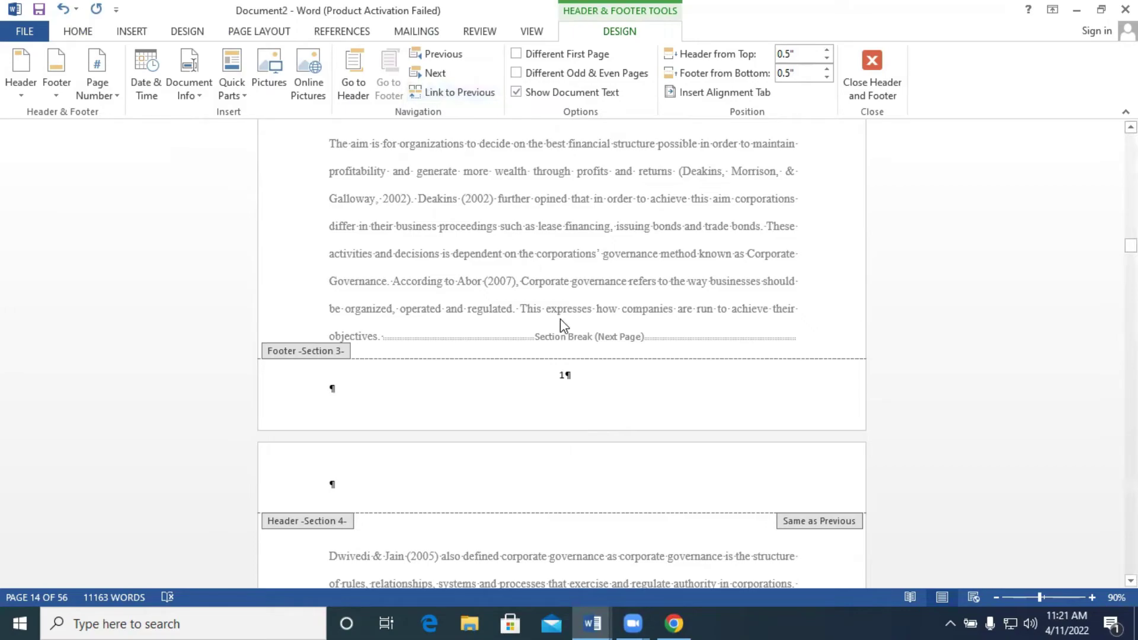
# Step: Make Section 4's footer page numbers continue from the previous section, so page 15 reads 2
pyautogui.scroll(-10, 560, 319)
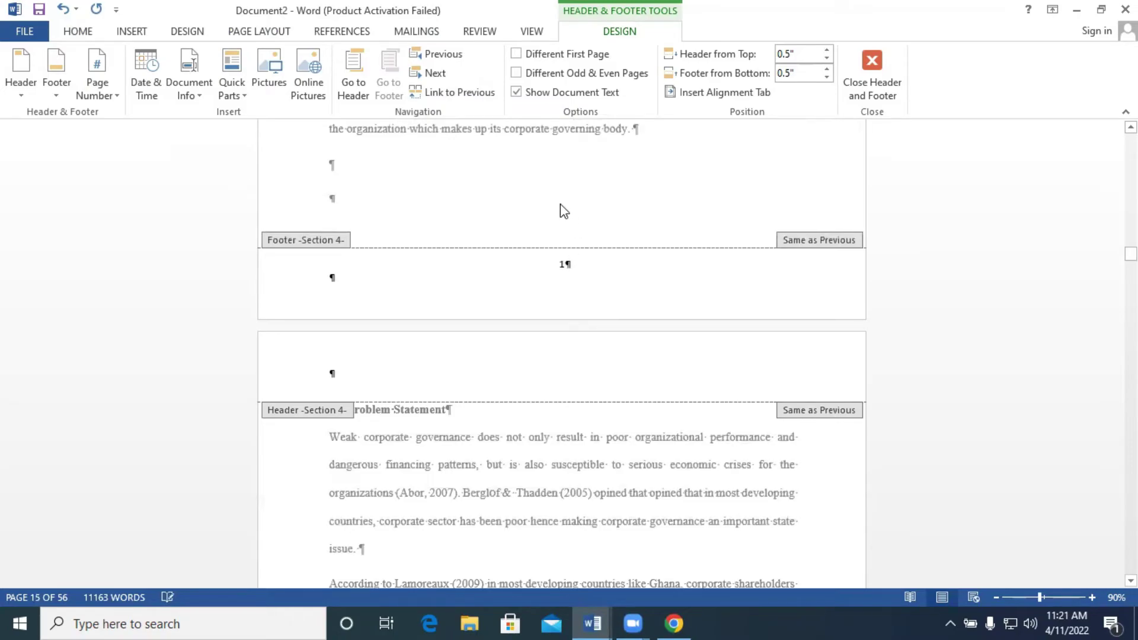
pyautogui.click(563, 264)
pyautogui.doubleClick(563, 265)
pyautogui.scroll(6, 673, 307)
pyautogui.scroll(-3, 673, 307)
pyautogui.scroll(8, 630, 403)
pyautogui.scroll(-9, 631, 403)
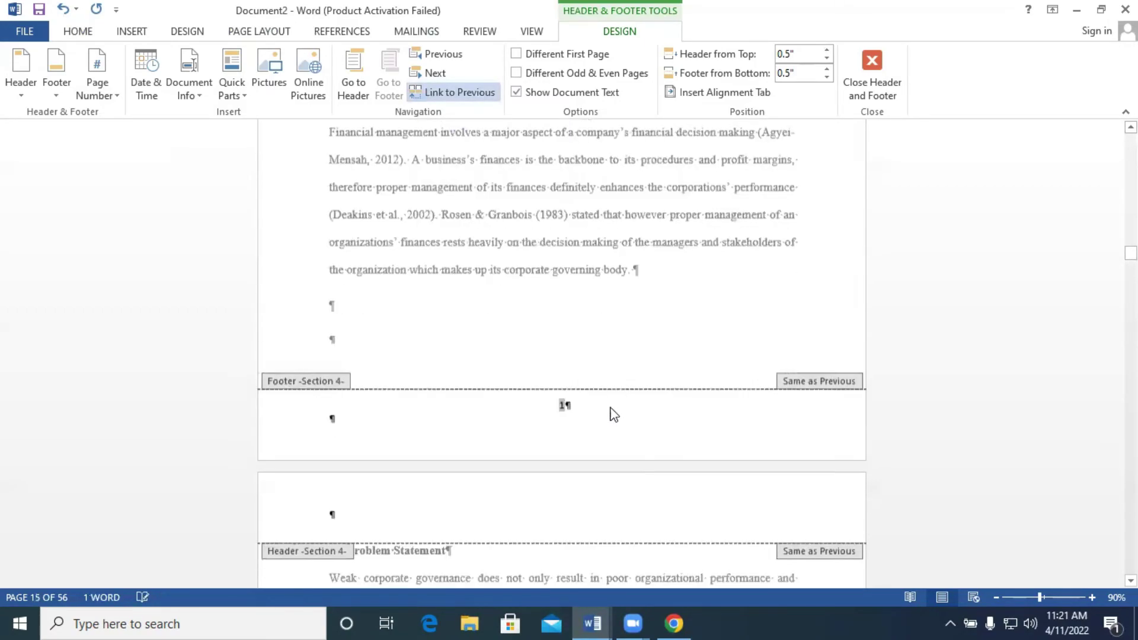
pyautogui.click(119, 96)
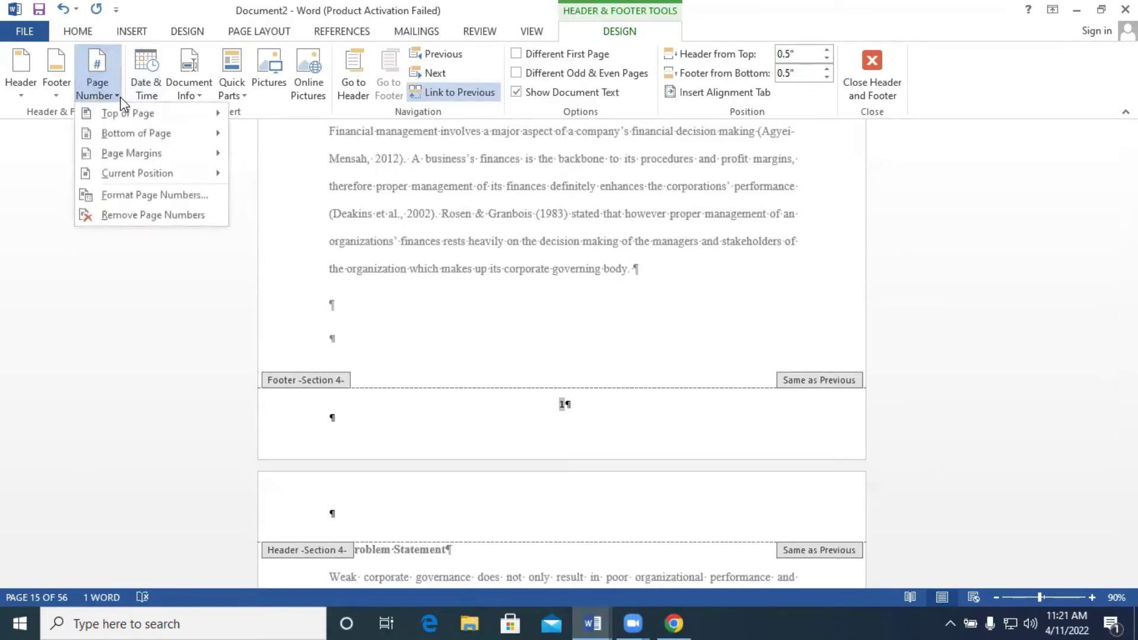
pyautogui.click(145, 195)
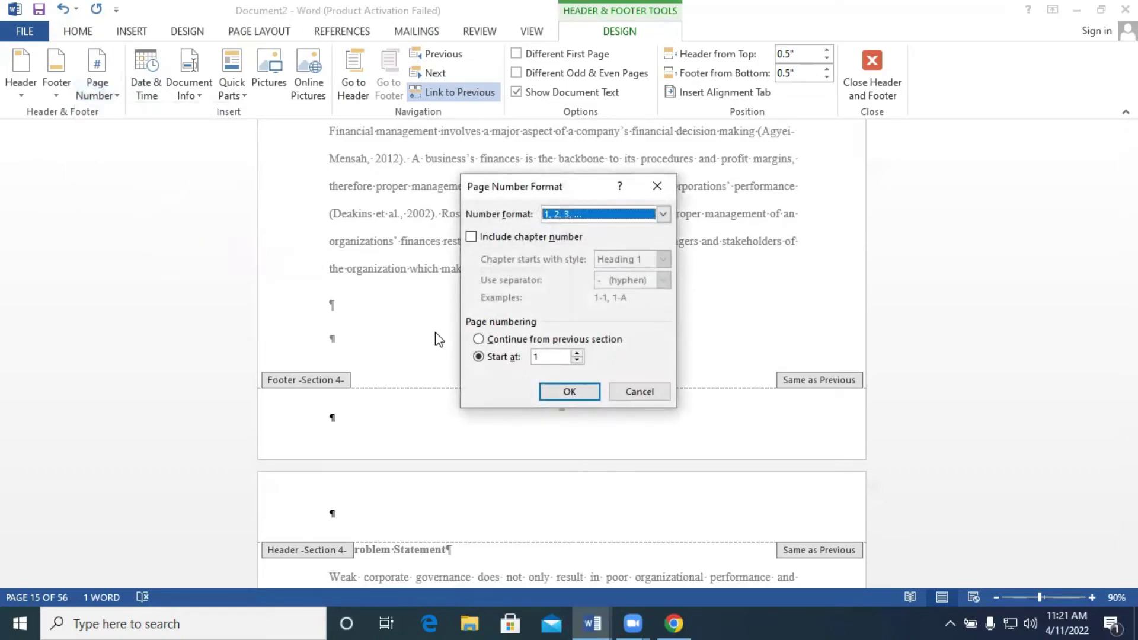
pyautogui.click(510, 342)
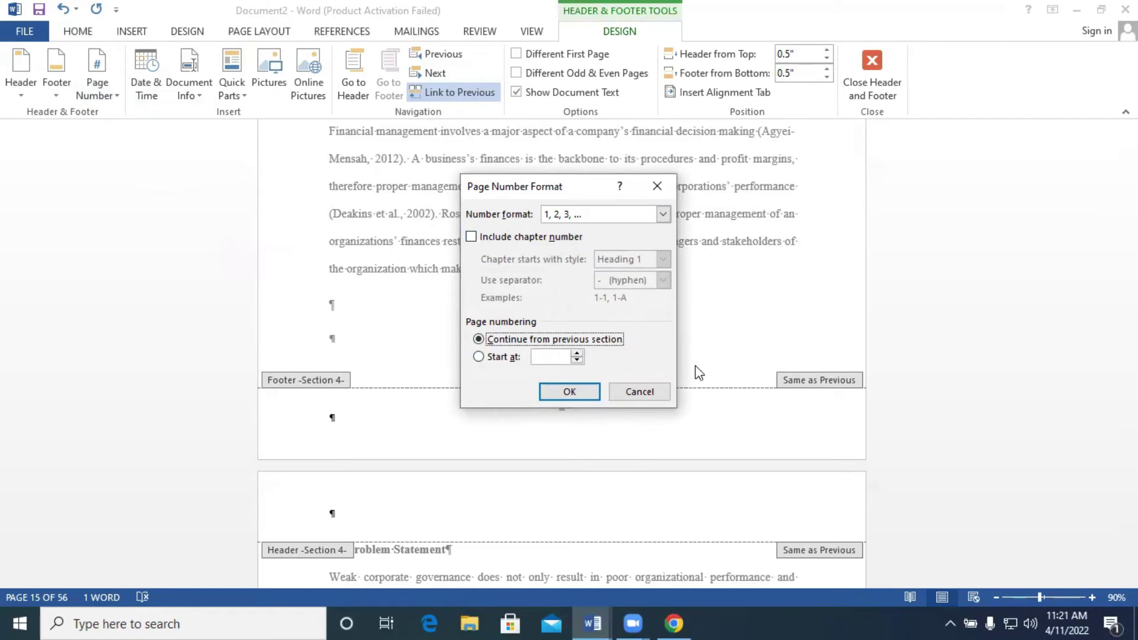
pyautogui.click(569, 391)
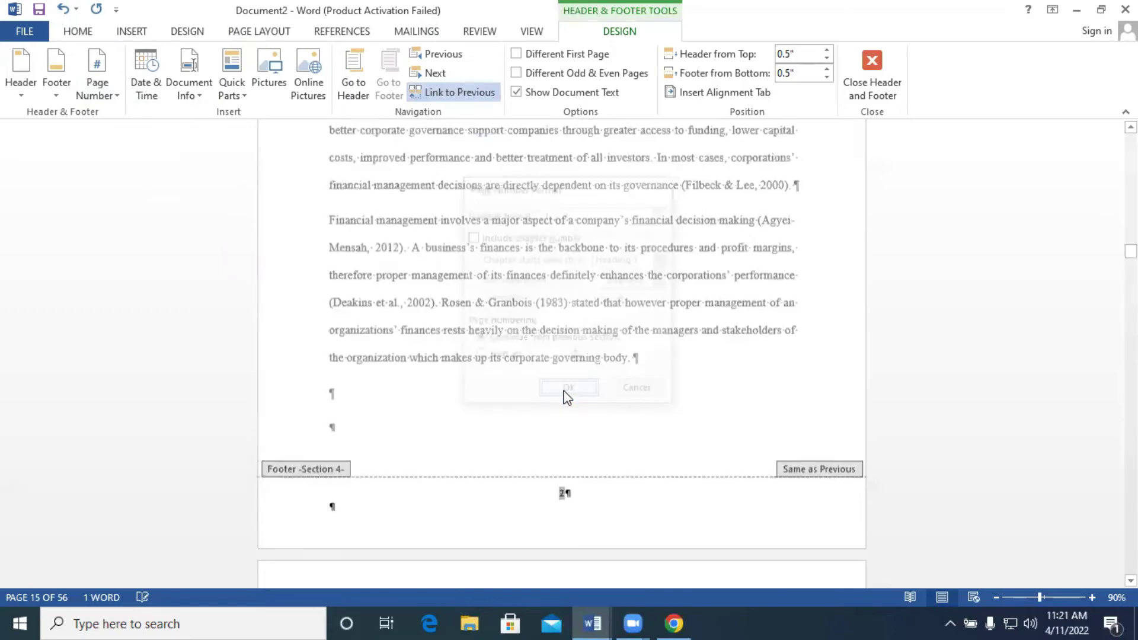
# Step: Scroll to the document's end to confirm arabic numbering reaches 43, then return to the cover page
pyautogui.scroll(-5, 622, 415)
pyautogui.scroll(-10, 615, 394)
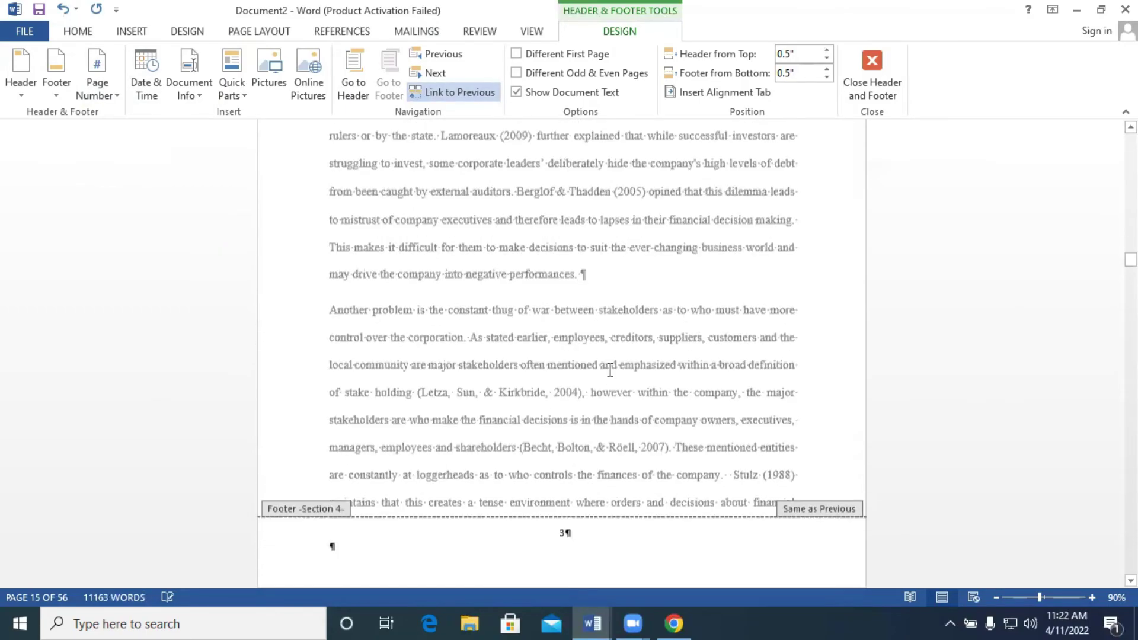
pyautogui.scroll(-10, 573, 275)
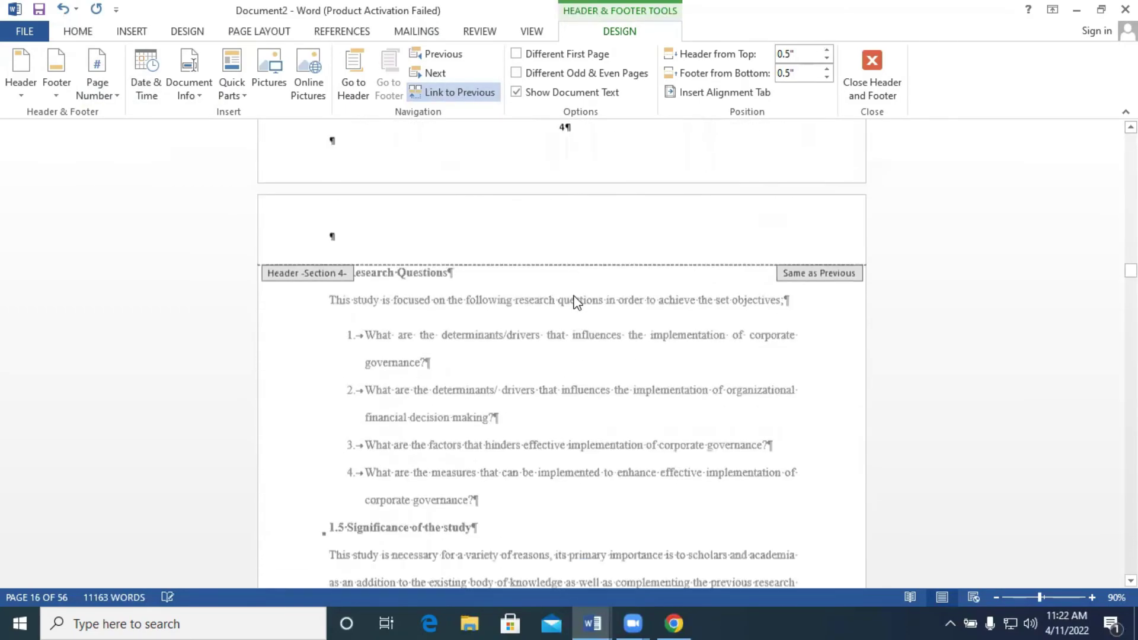
pyautogui.moveTo(1131, 270); pyautogui.dragTo(1131, 546)
pyautogui.scroll(-15, 1043, 488)
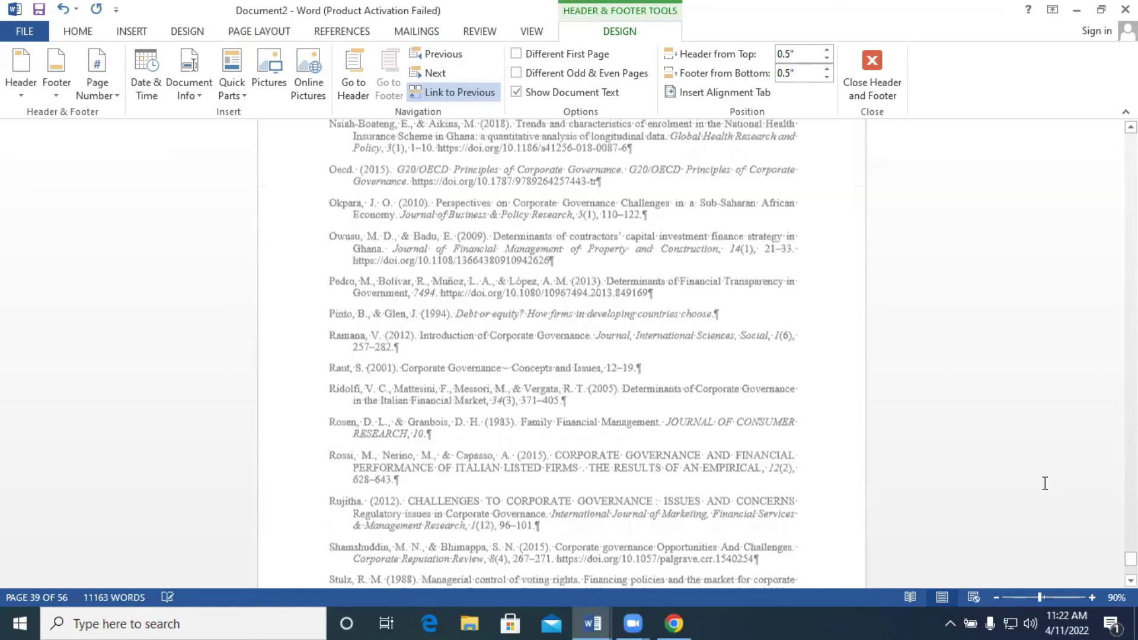
pyautogui.scroll(-5, 1052, 490)
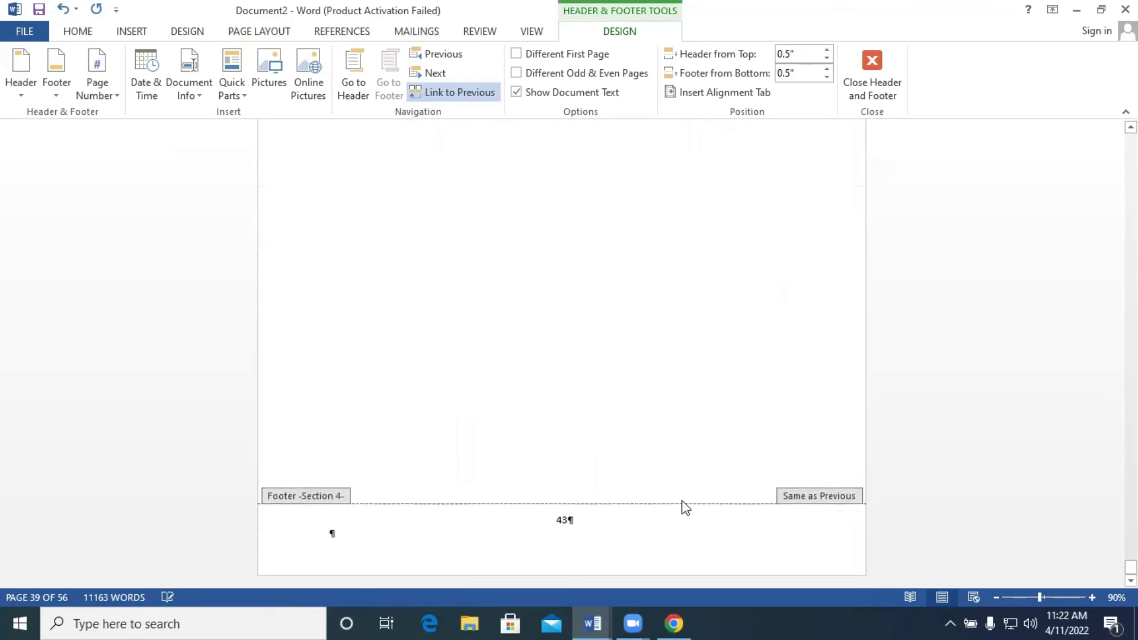
pyautogui.moveTo(1131, 566); pyautogui.dragTo(1131, 134)
pyautogui.scroll(-10, 650, 403)
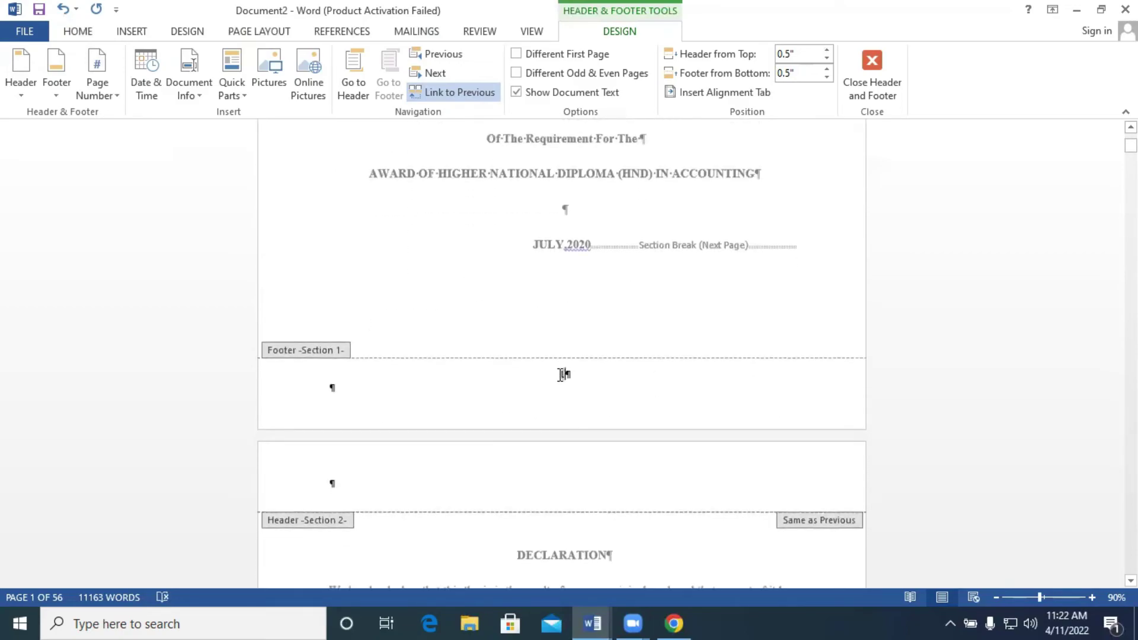
# Step: Remove the page number from the cover page's Section 1 footer
pyautogui.doubleClick(563, 375)
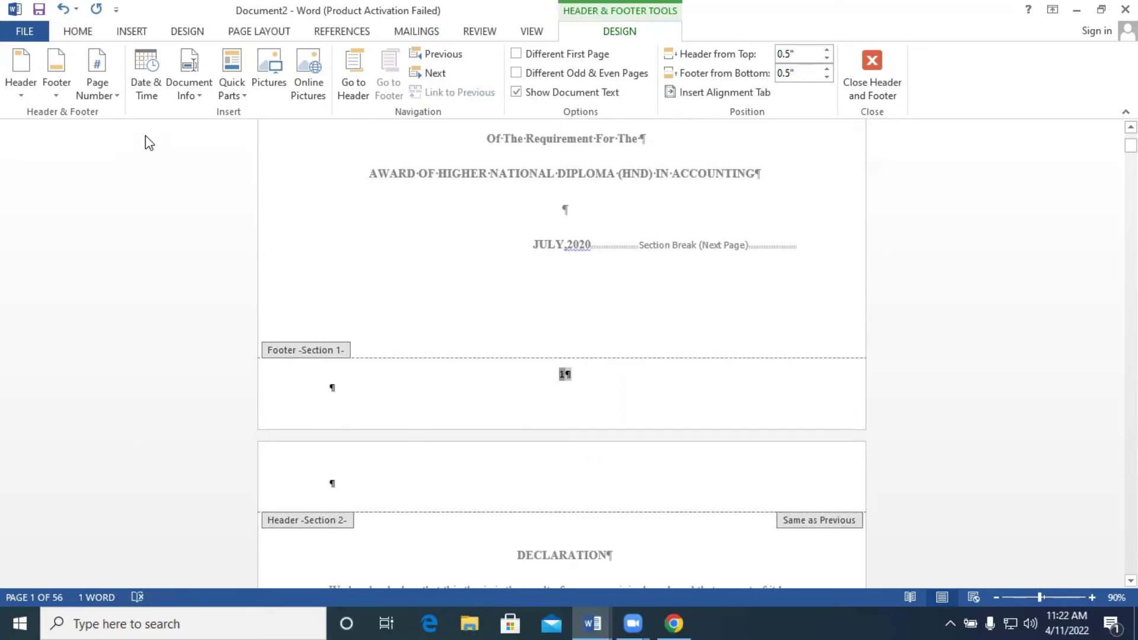
pyautogui.click(116, 97)
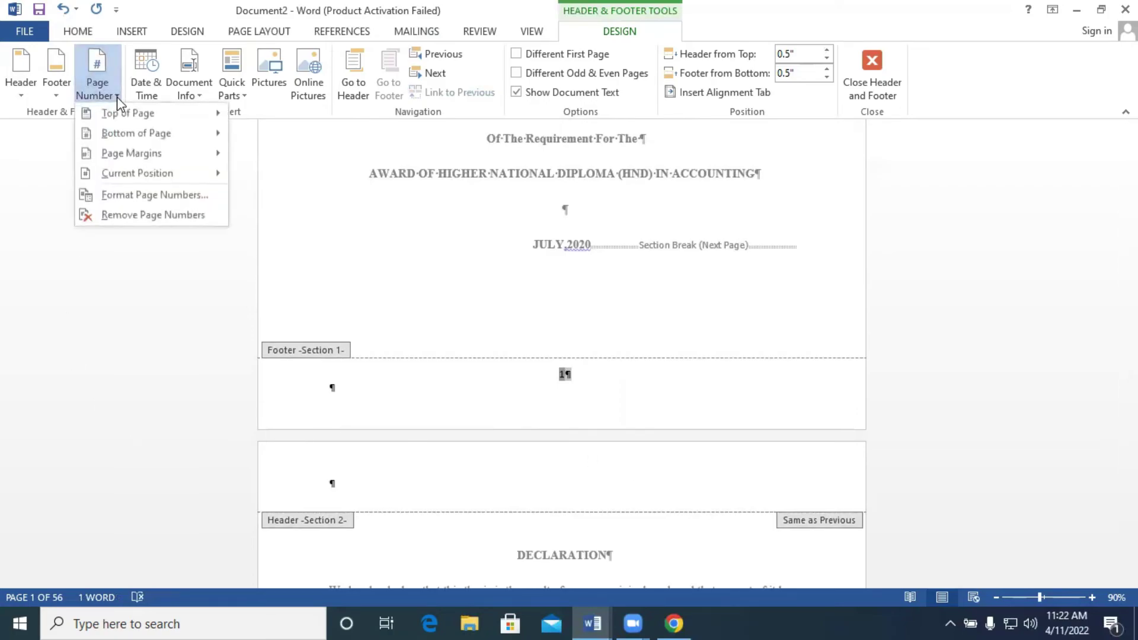
pyautogui.click(163, 218)
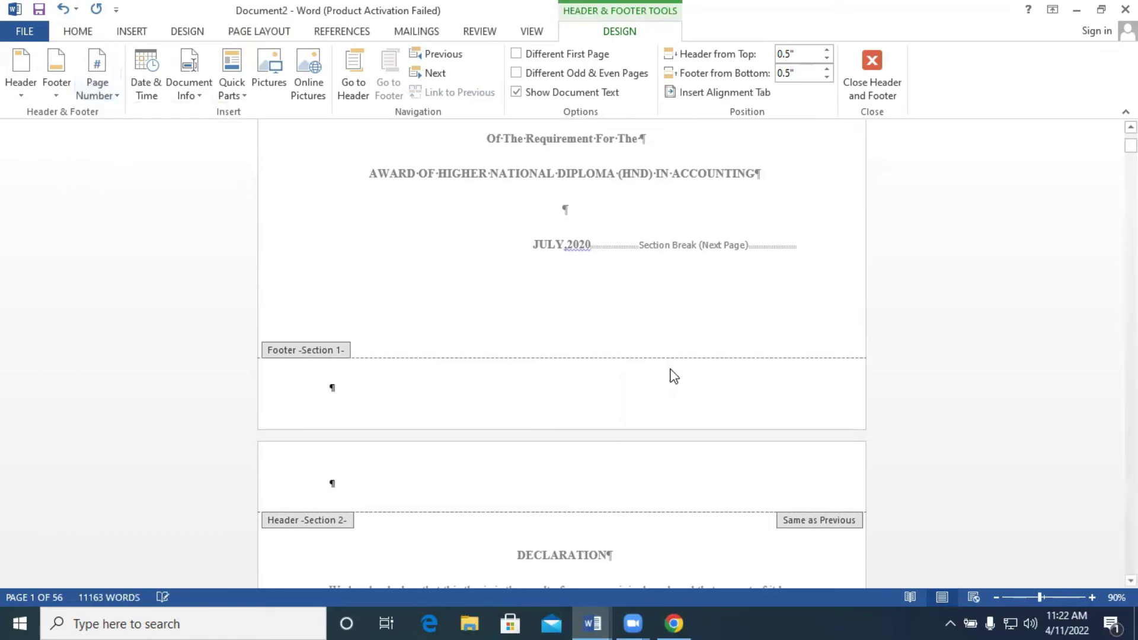
pyautogui.scroll(-10, 686, 379)
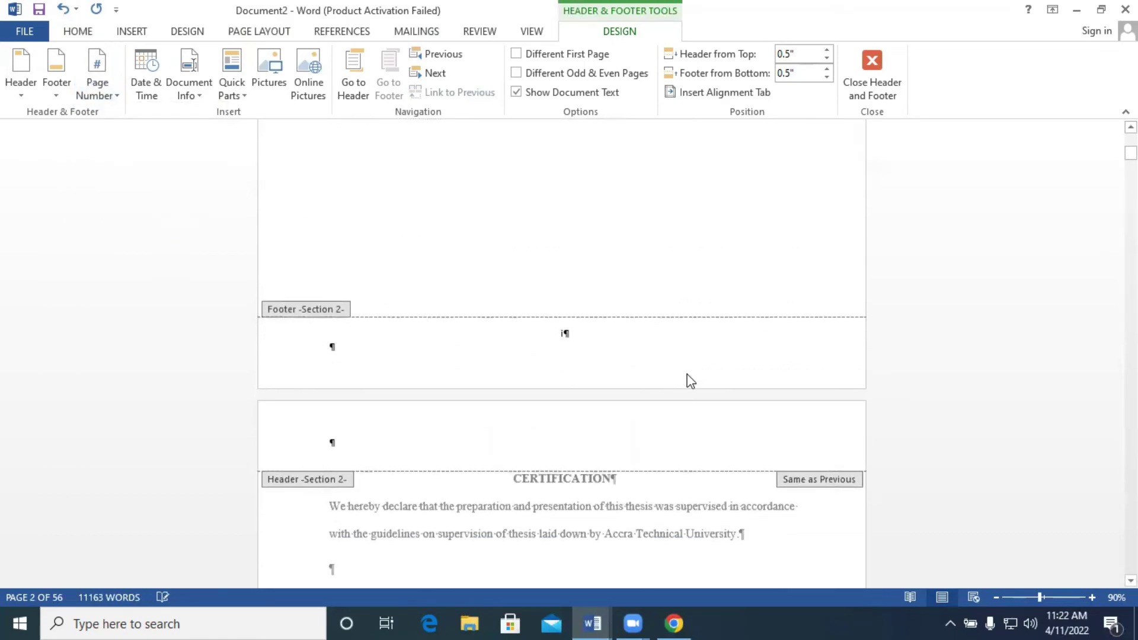
pyautogui.scroll(6, 685, 376)
pyautogui.scroll(-6, 686, 376)
pyautogui.scroll(15, 627, 389)
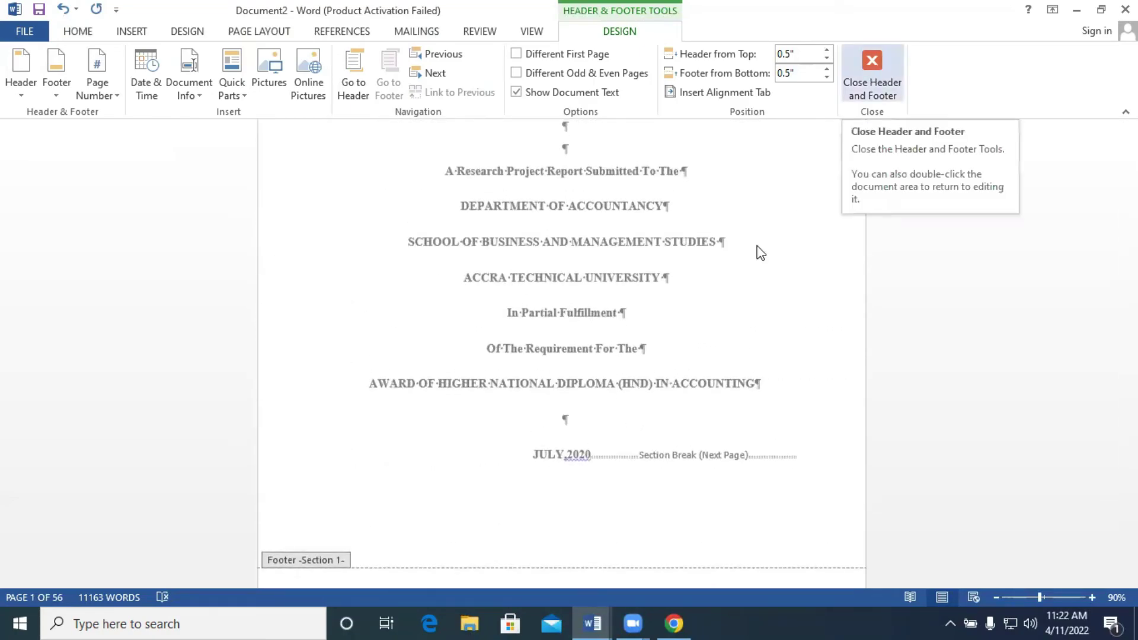
# Step: Close header and footer editing, hide formatting marks, and review footers reading ii, xii, then 1
pyautogui.click(872, 59)
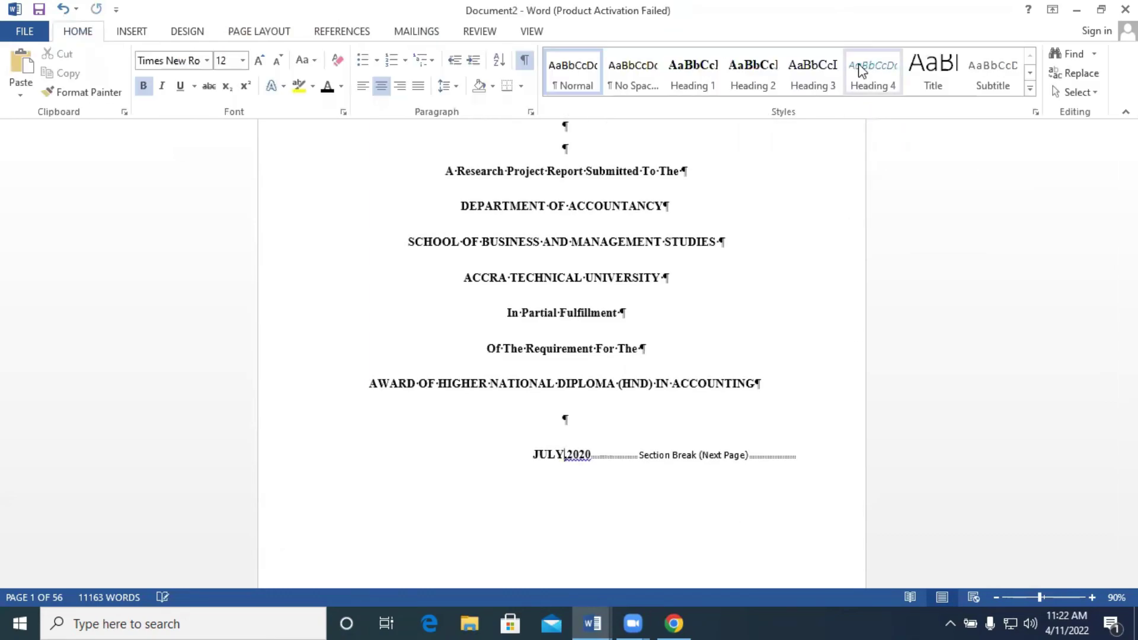
pyautogui.click(528, 64)
pyautogui.scroll(-20, 633, 327)
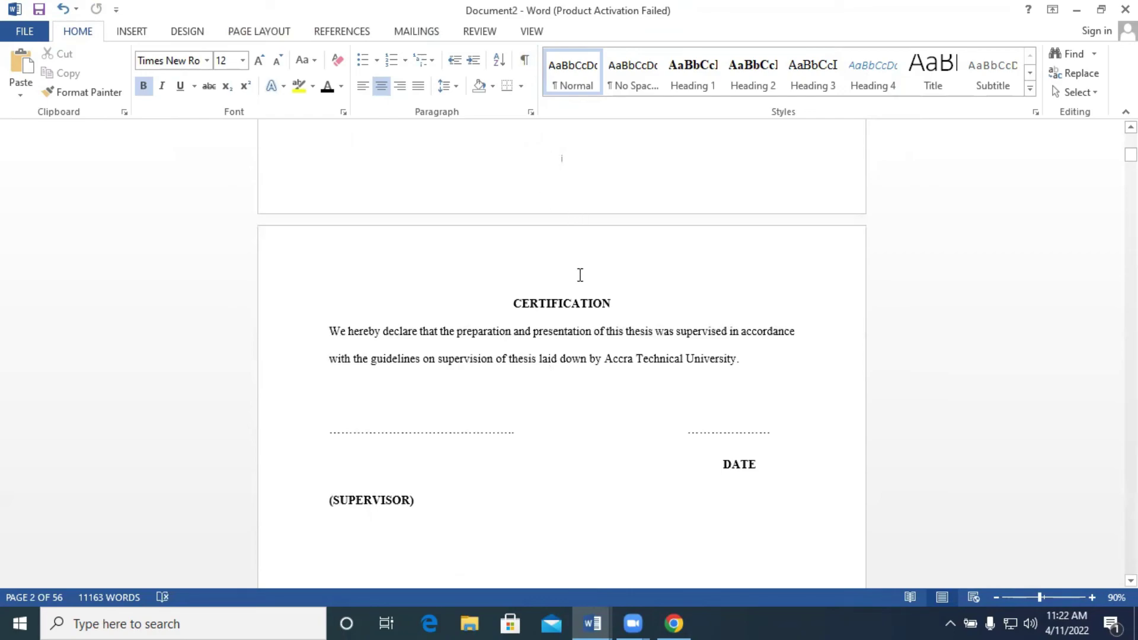
pyautogui.scroll(-12, 581, 263)
pyautogui.moveTo(1130, 160); pyautogui.dragTo(1130, 239)
pyautogui.scroll(-10, 707, 377)
pyautogui.moveTo(1130, 244); pyautogui.dragTo(1130, 144)
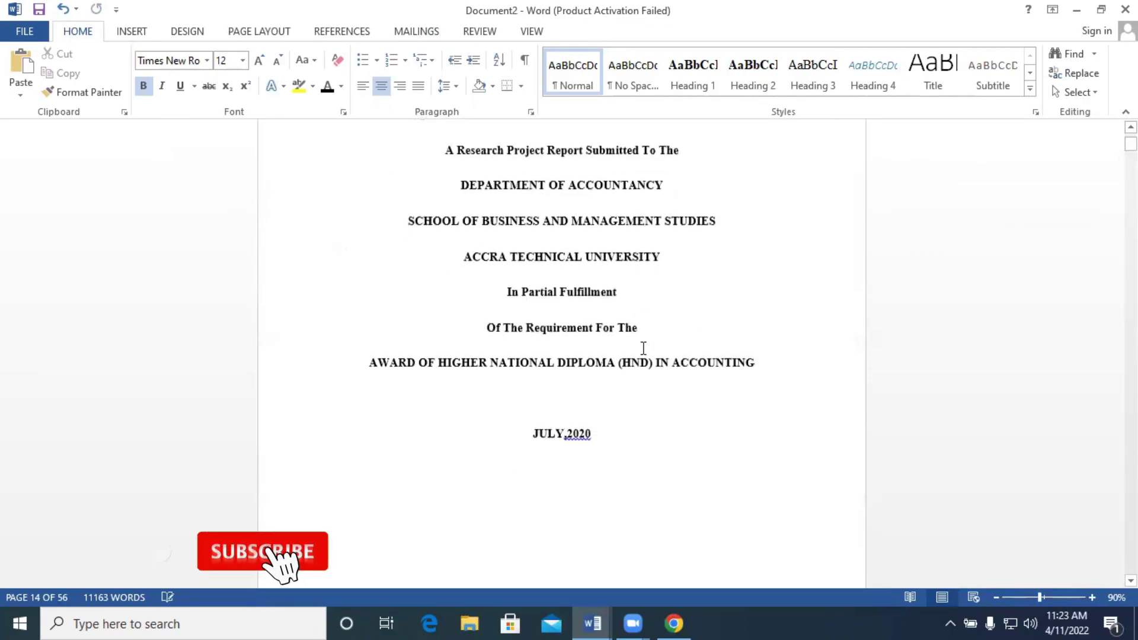